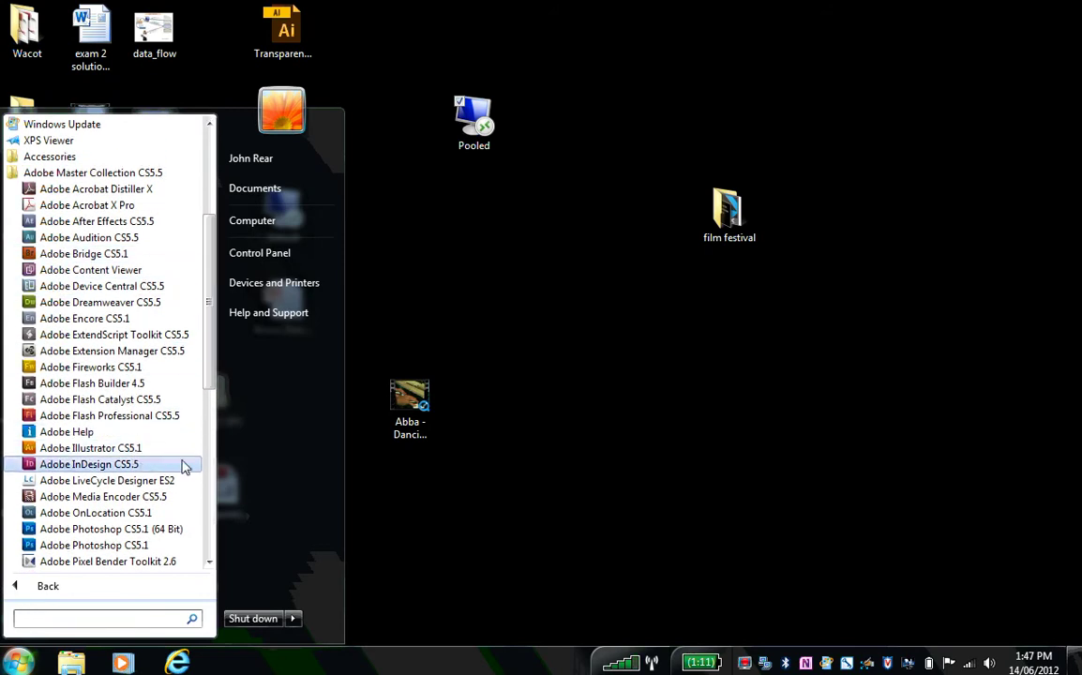
Launch Adobe Premiere Pro CS5.5 and start a new project from the welcome screen.
{"action": "left_click_drag", "start_coordinate": [214, 375], "coordinate": [214, 429]}
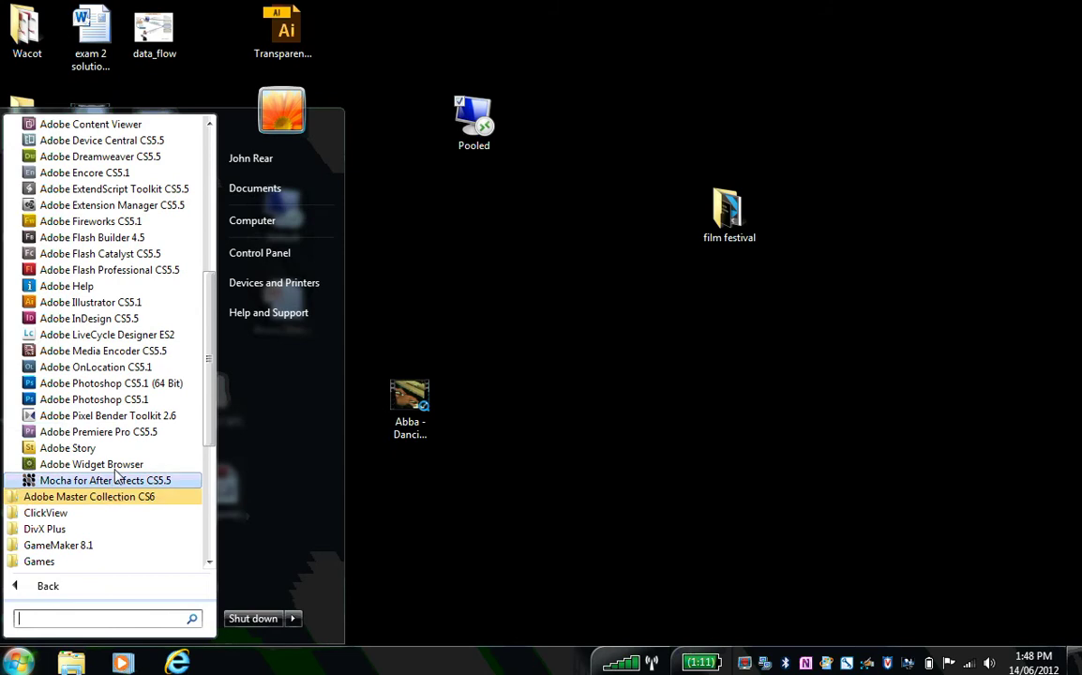
{"action": "left_click", "coordinate": [121, 433]}
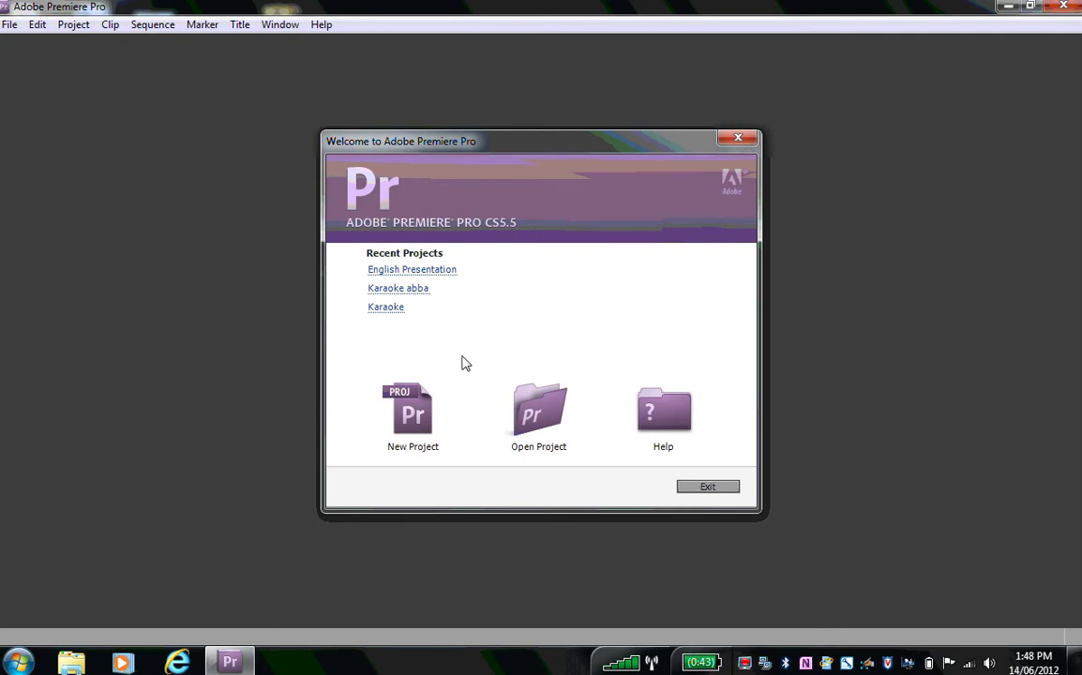
{"action": "left_click", "coordinate": [417, 422]}
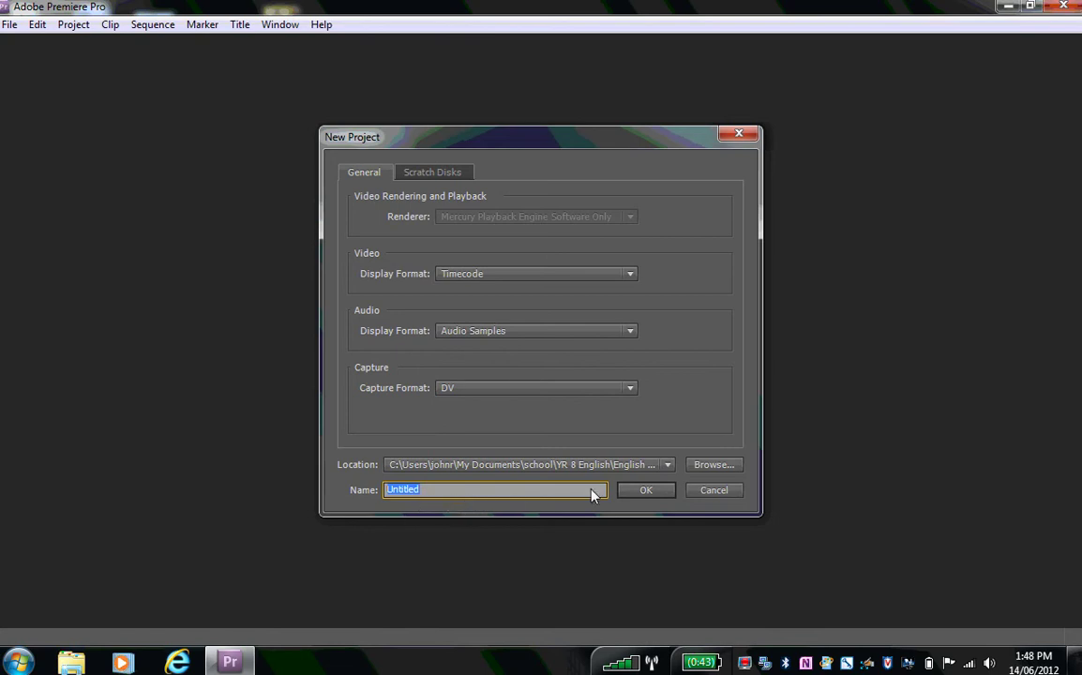
Set the new project's location to the Movies folder in Documents > school > year 8 computing.
{"action": "left_click", "coordinate": [714, 465]}
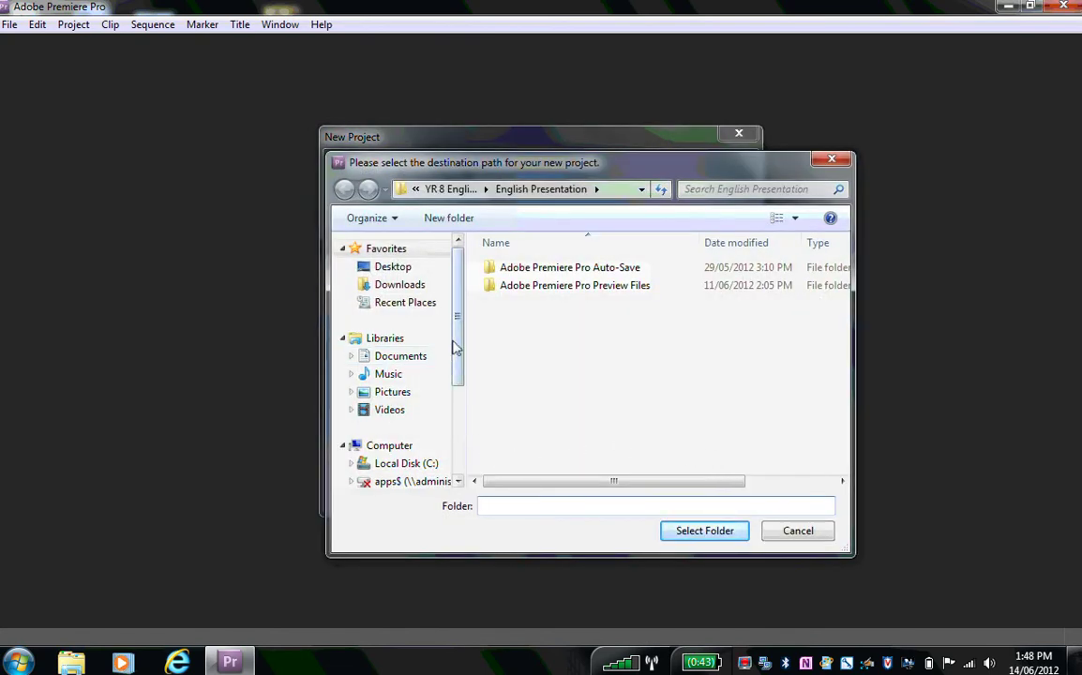
{"action": "scroll", "coordinate": [414, 342], "scroll_direction": "down", "scroll_amount": 1}
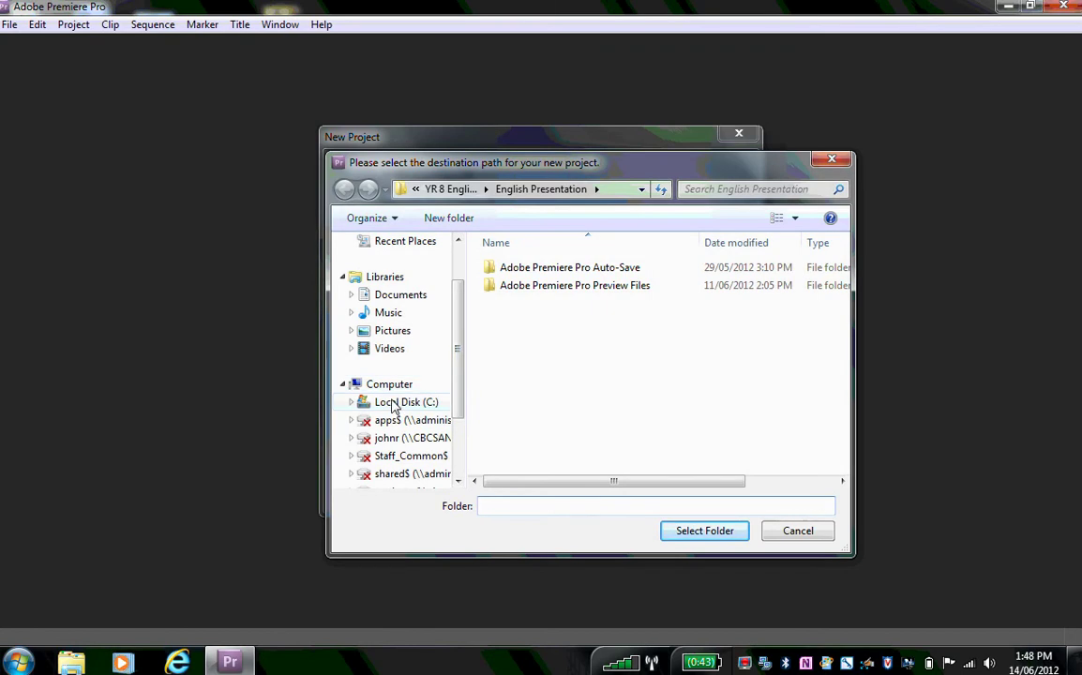
{"action": "left_click", "coordinate": [396, 298]}
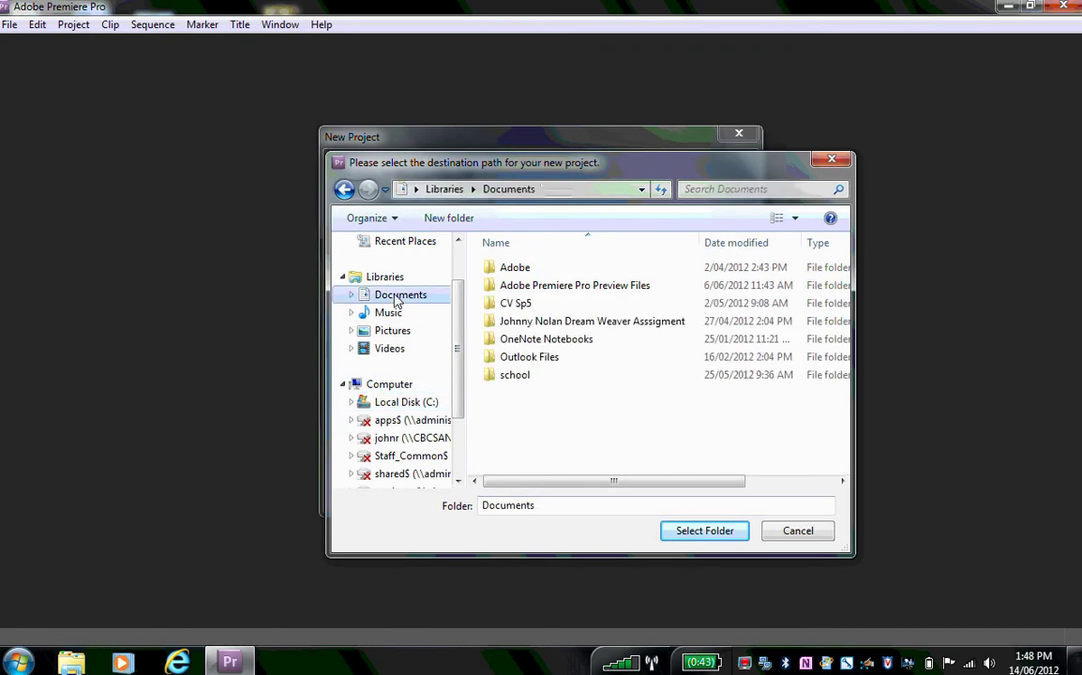
{"action": "left_click", "coordinate": [511, 377]}
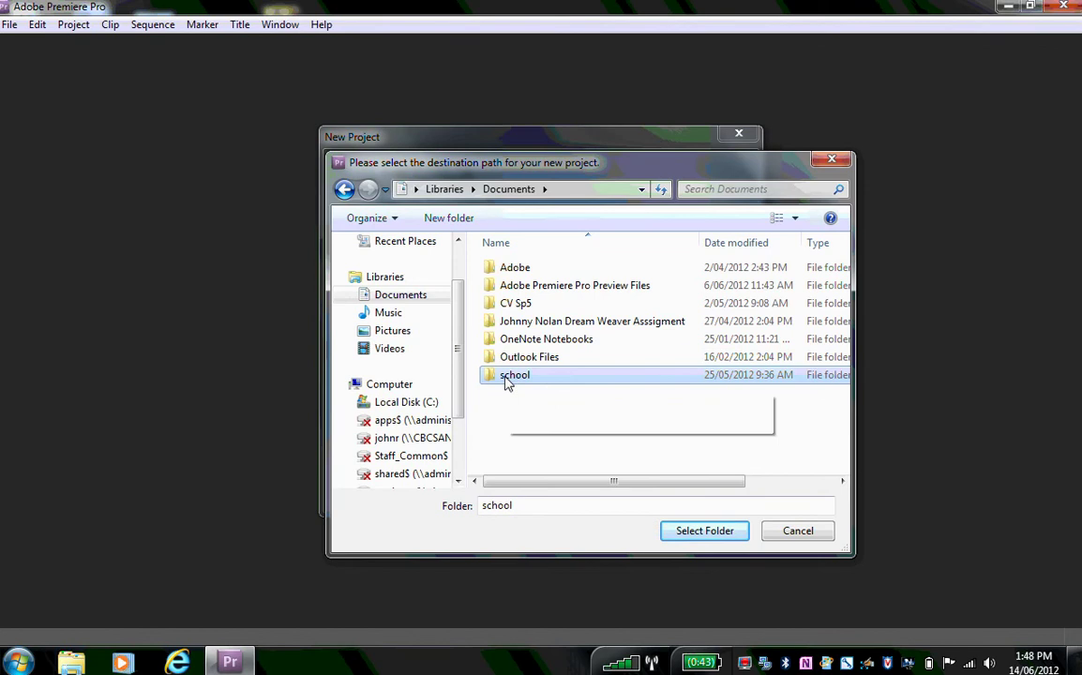
{"action": "left_click", "coordinate": [507, 379]}
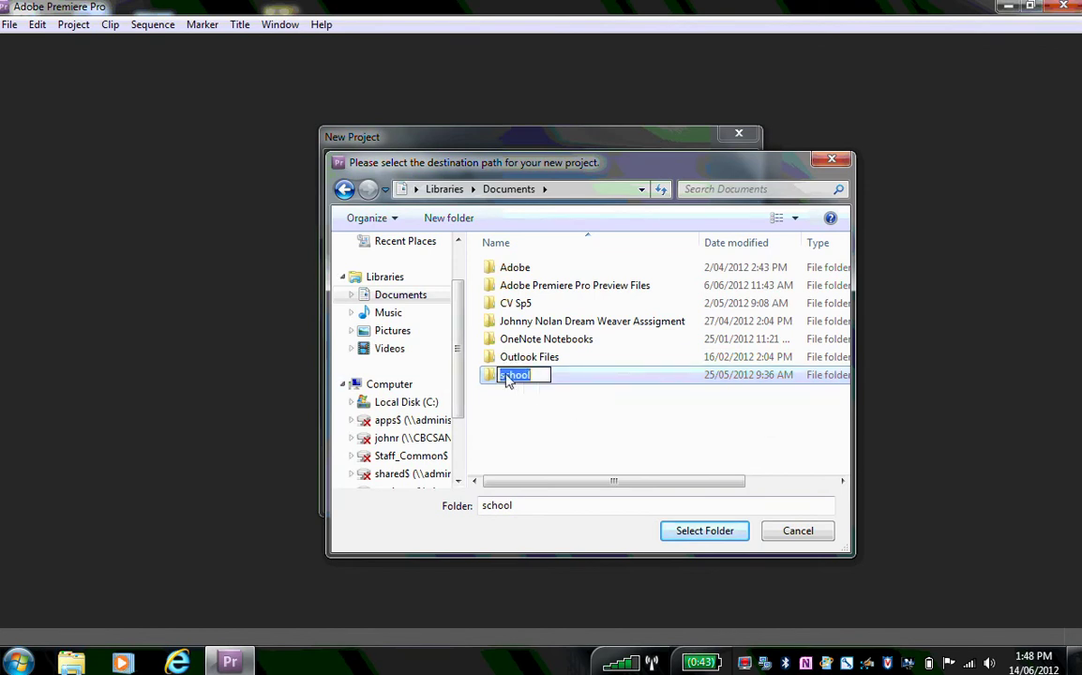
{"action": "left_click", "coordinate": [490, 379]}
{"action": "double_click", "coordinate": [490, 379]}
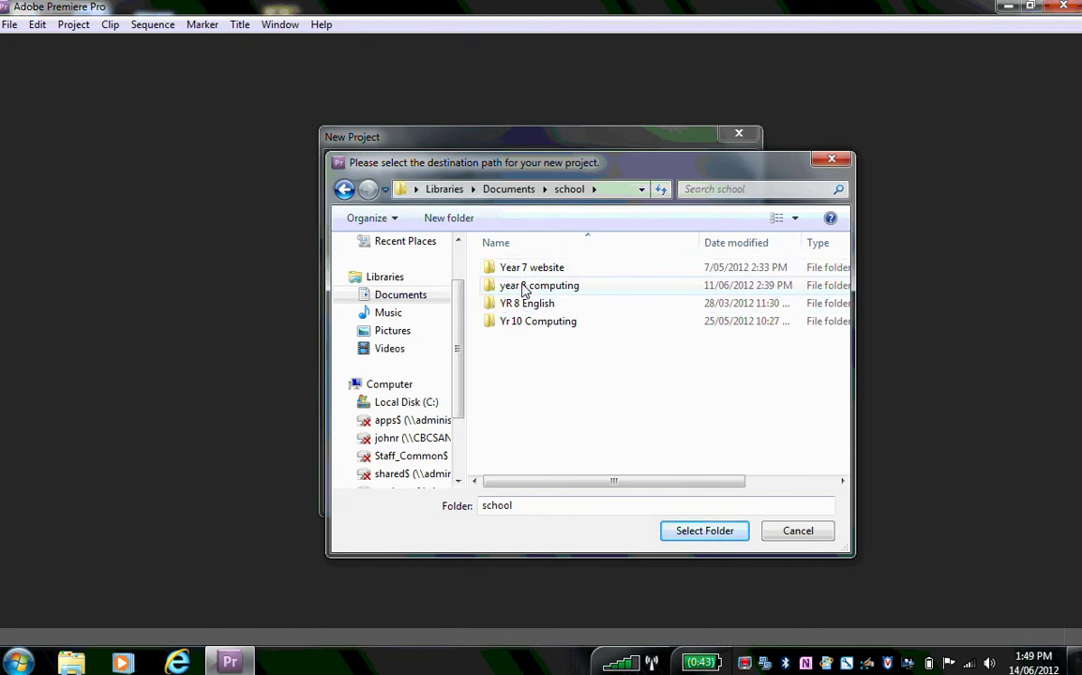
{"action": "double_click", "coordinate": [511, 289]}
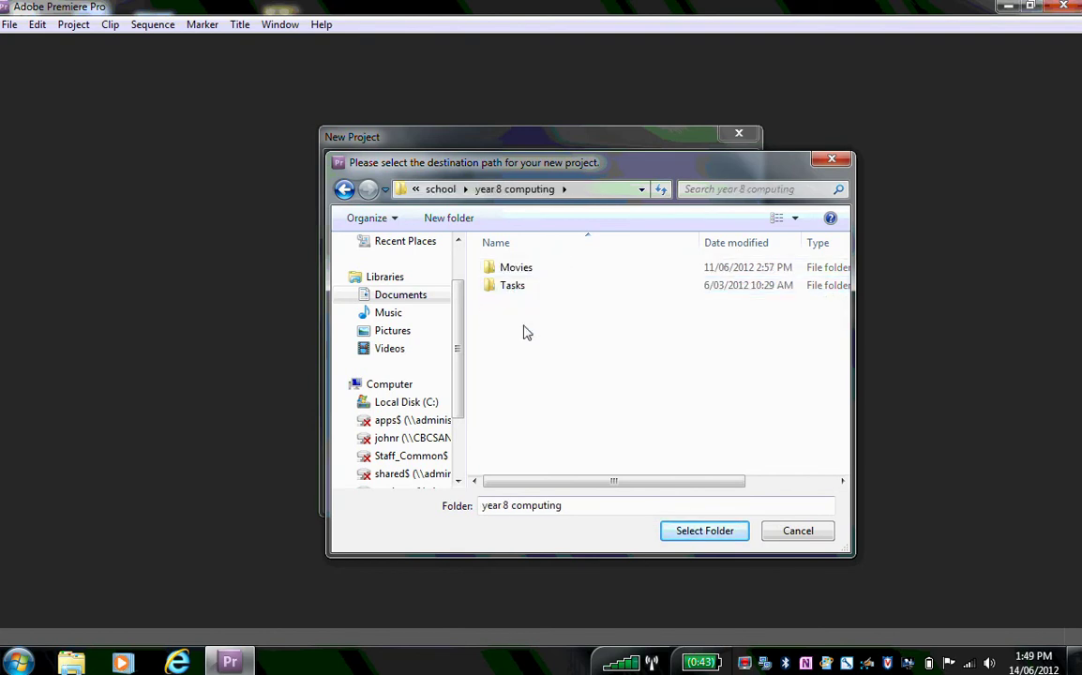
{"action": "left_click", "coordinate": [527, 270]}
{"action": "double_click", "coordinate": [527, 270]}
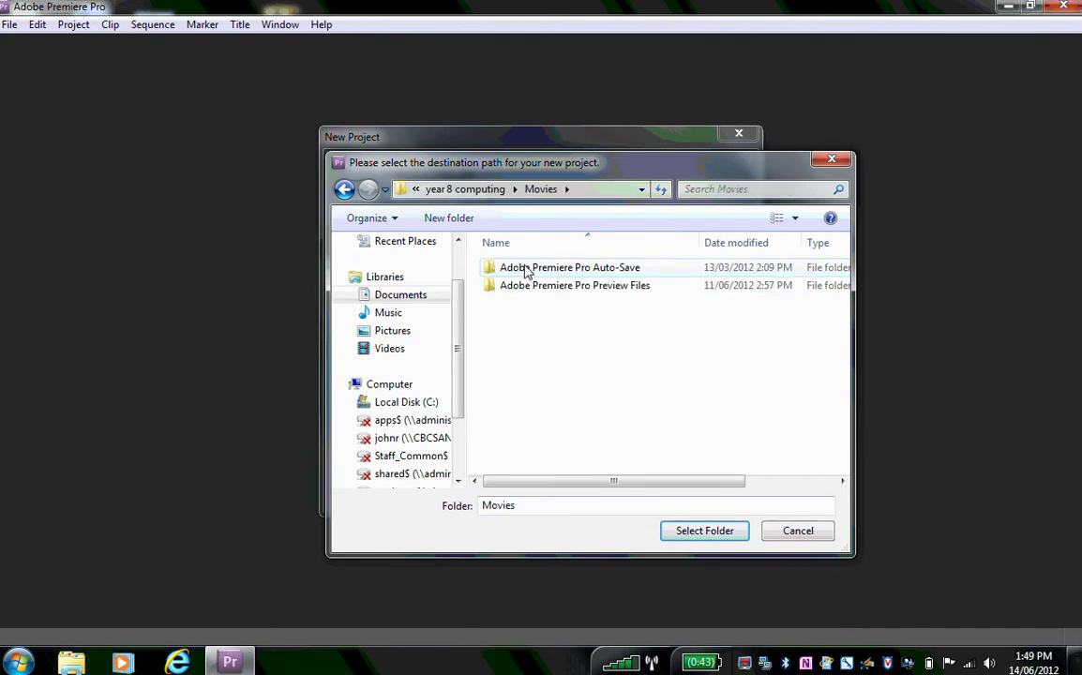
{"action": "left_click", "coordinate": [701, 530]}
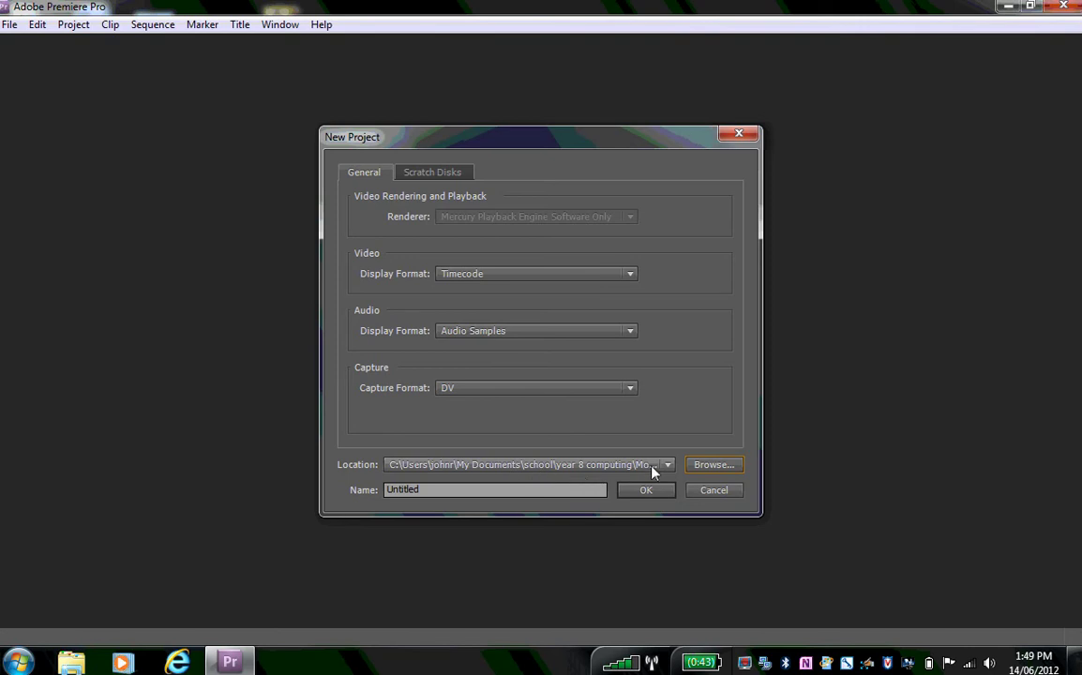
Name the project "My First Movie" and confirm the new project settings.
{"action": "left_click", "coordinate": [428, 493]}
{"action": "left_click_drag", "start_coordinate": [429, 494], "coordinate": [407, 498]}
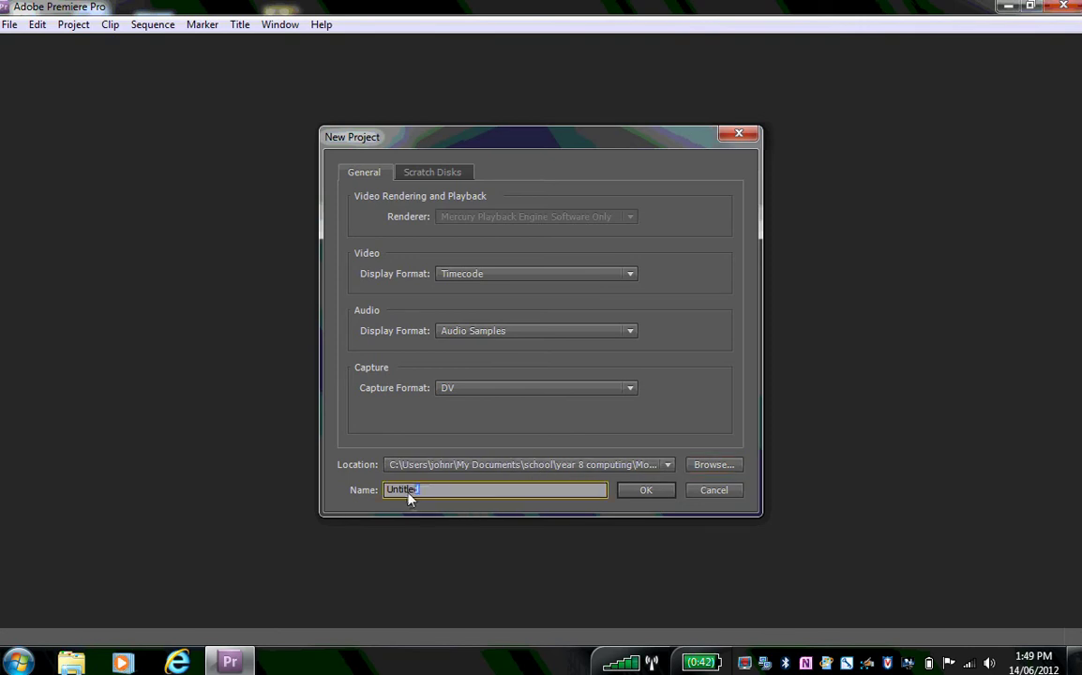
{"action": "type", "text": "My First Movie"}
{"action": "left_click", "coordinate": [647, 491]}
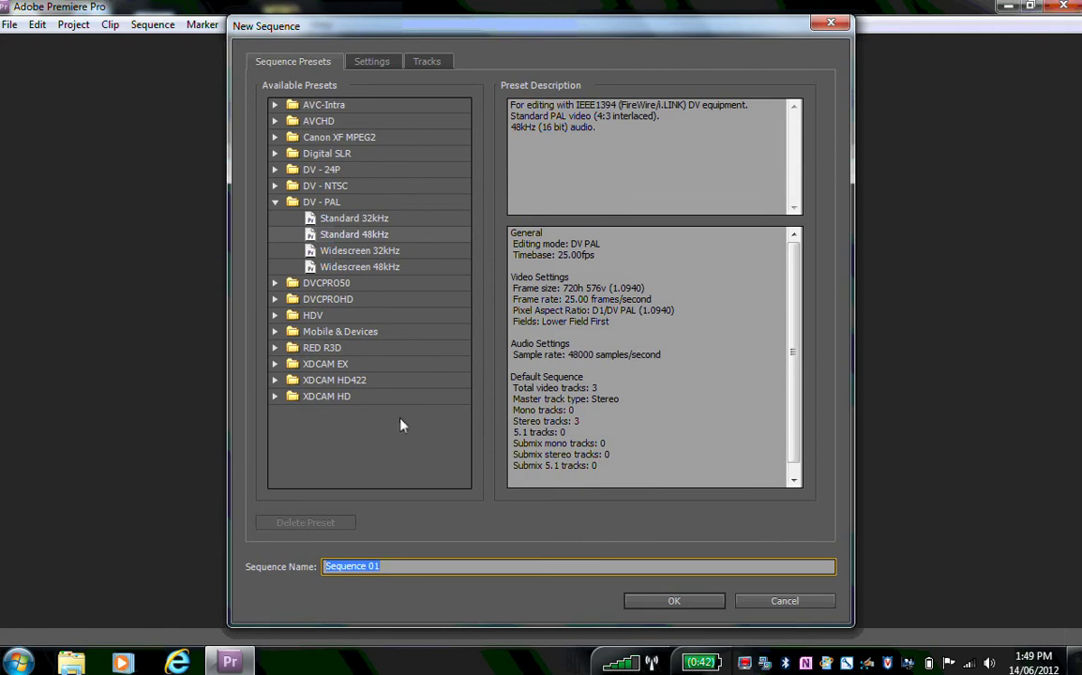
Create the new sequence with the name "My First Movie" and switch the workspace to Editing.
{"action": "left_click", "coordinate": [382, 573]}
{"action": "type", "text": "My First Movie"}
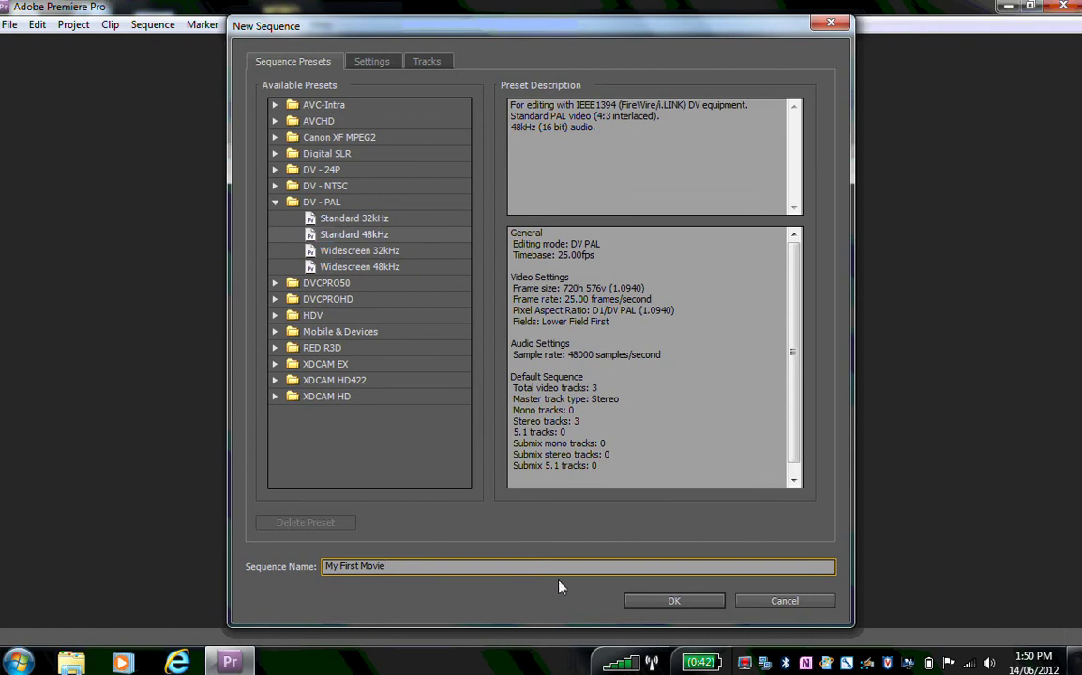
{"action": "left_click", "coordinate": [677, 604]}
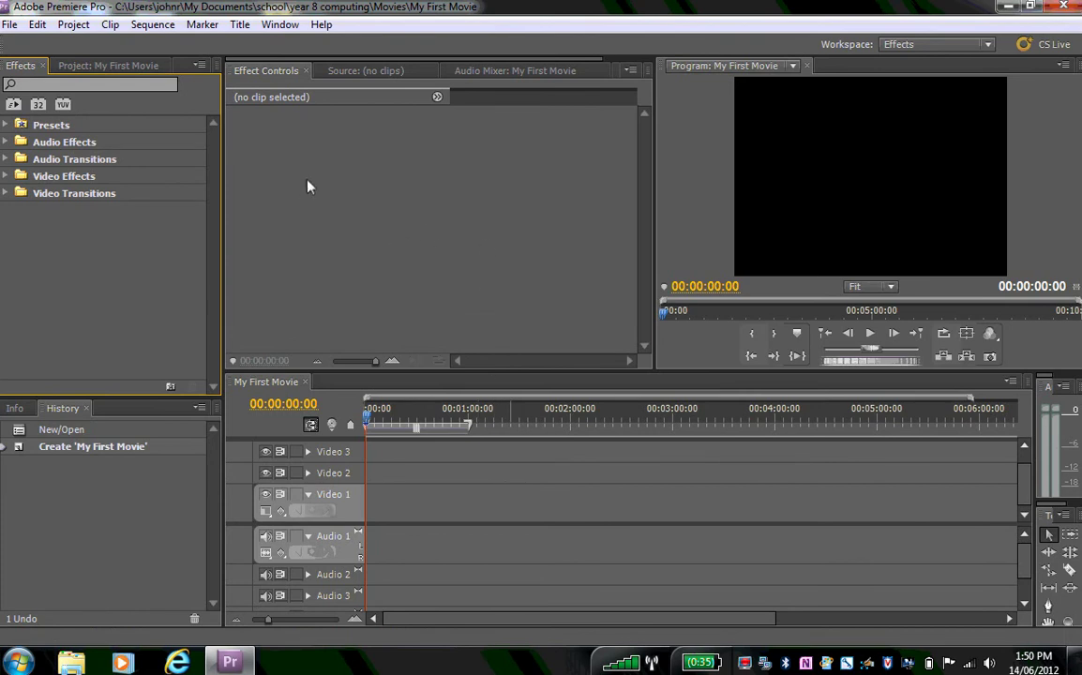
{"action": "left_click", "coordinate": [988, 45]}
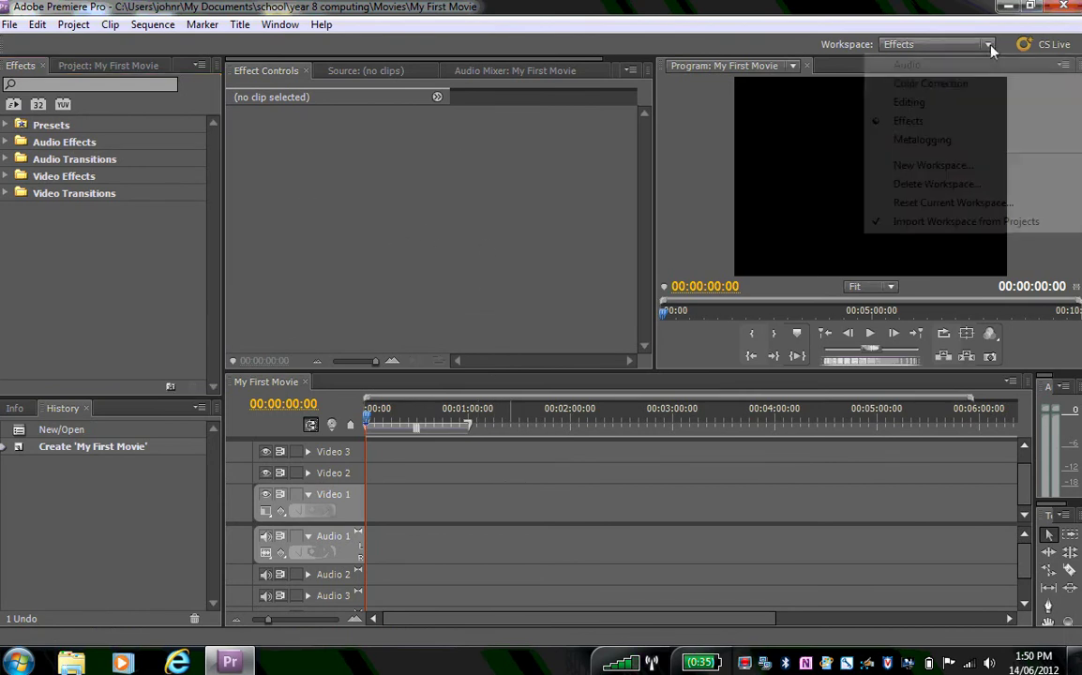
{"action": "left_click", "coordinate": [914, 103]}
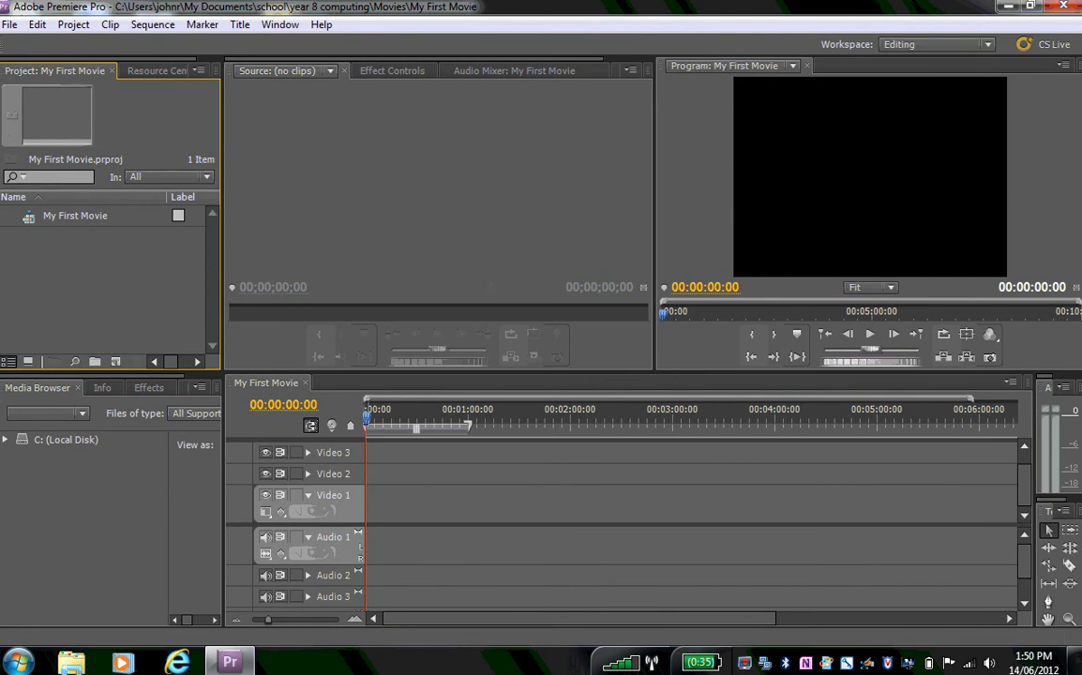
Import the Wildlife video from the Sample Videos folder of the Videos library into the project.
{"action": "left_click", "coordinate": [10, 24]}
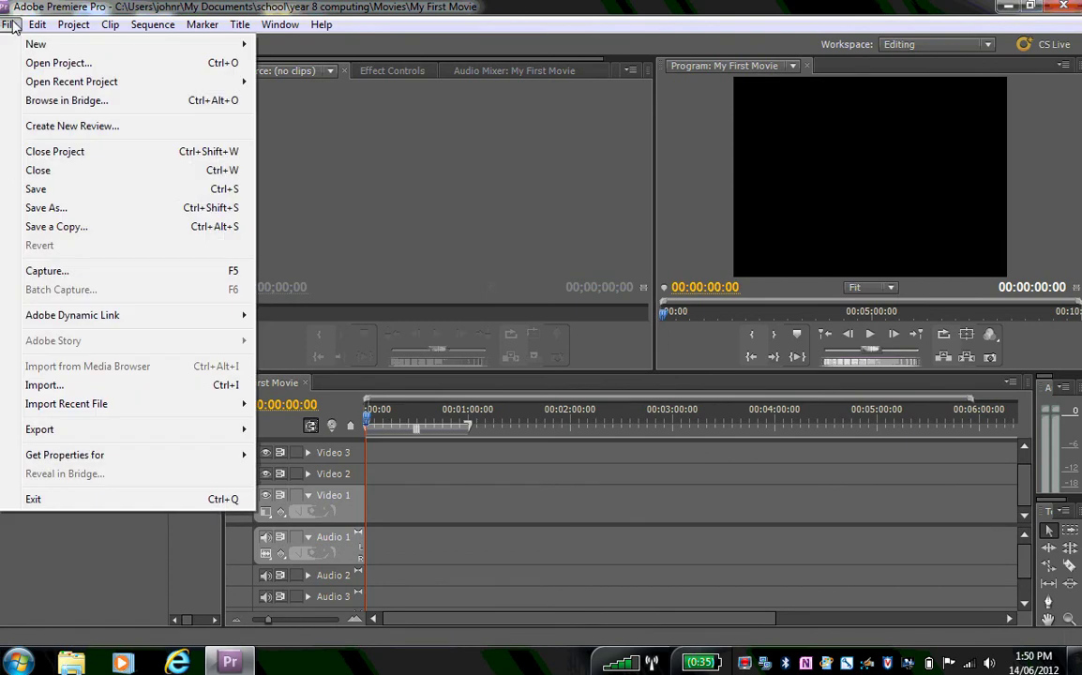
{"action": "left_click", "coordinate": [47, 385]}
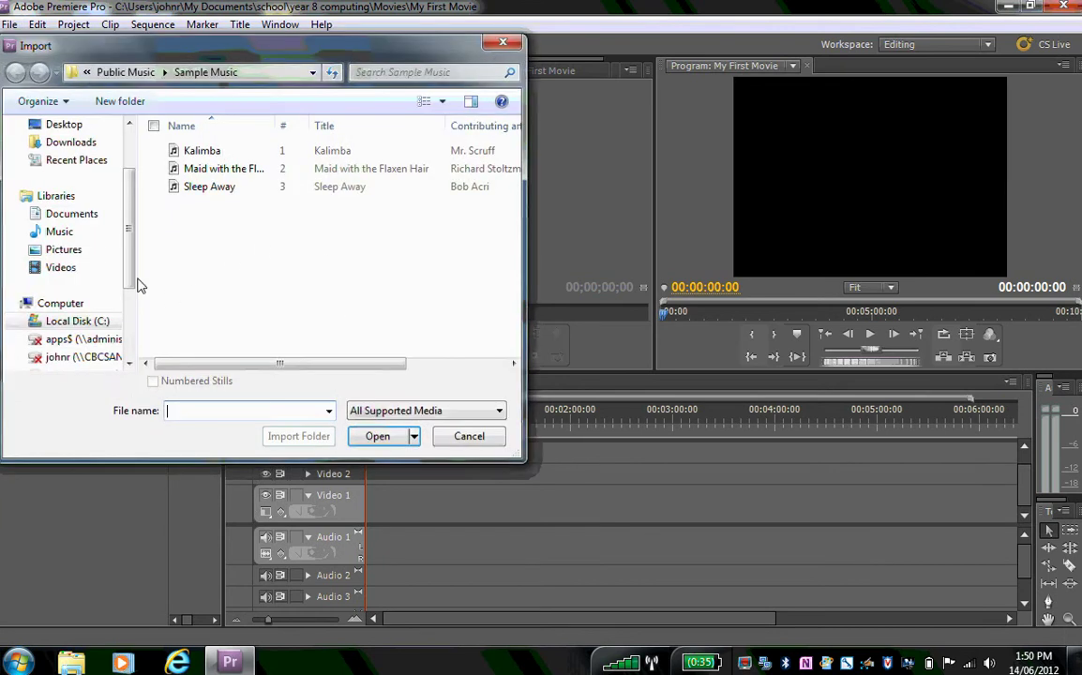
{"action": "left_click", "coordinate": [75, 272]}
{"action": "left_click", "coordinate": [223, 289]}
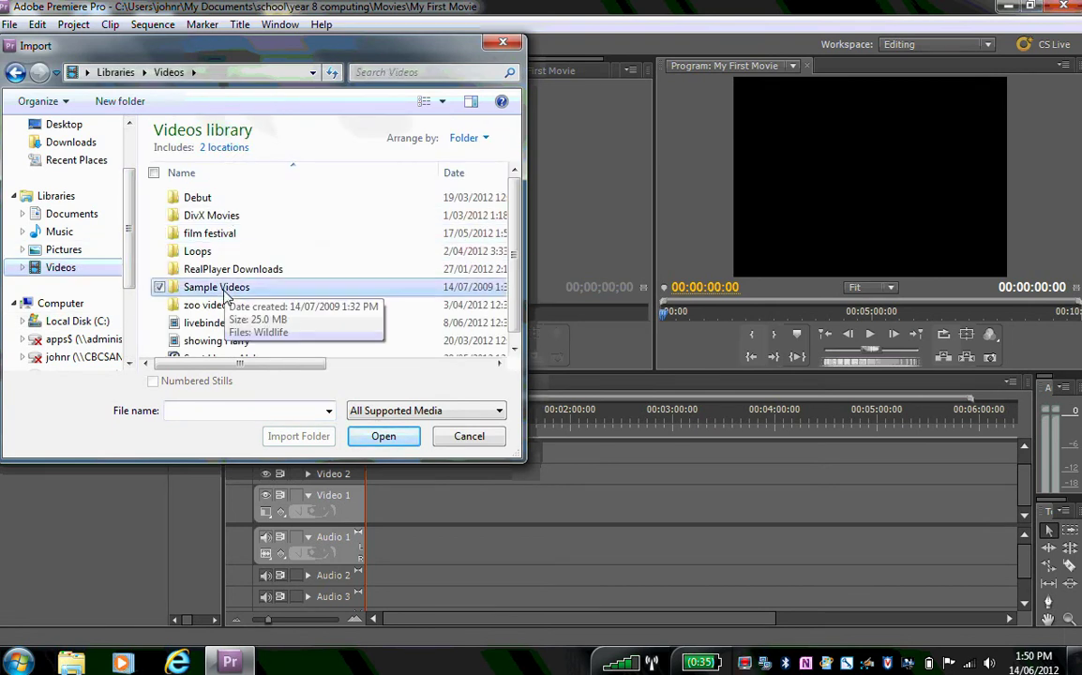
{"action": "double_click", "coordinate": [223, 290]}
{"action": "left_click", "coordinate": [215, 198]}
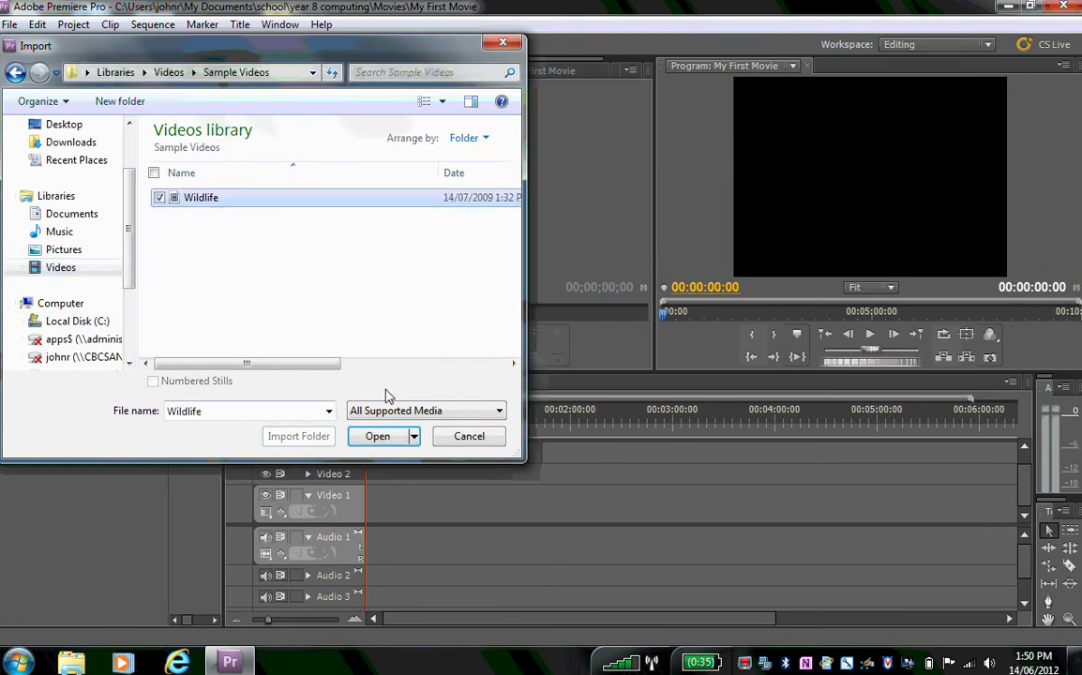
{"action": "left_click", "coordinate": [379, 439]}
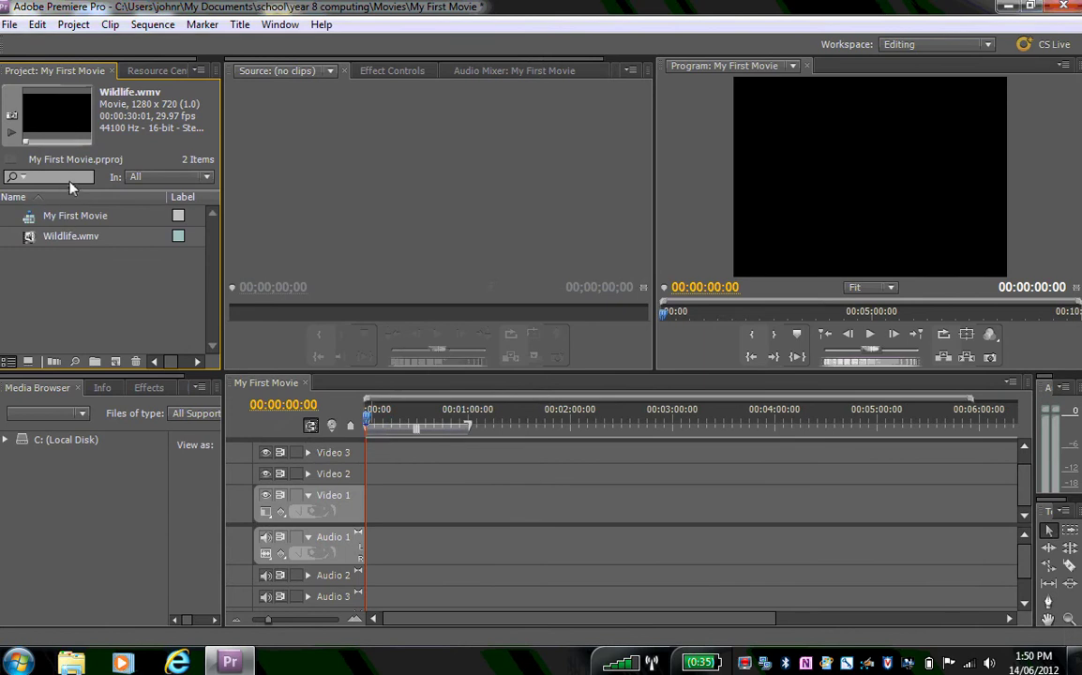
Import the Penguins image from the Sample Pictures folder of the Pictures library into the project.
{"action": "left_click", "coordinate": [10, 26]}
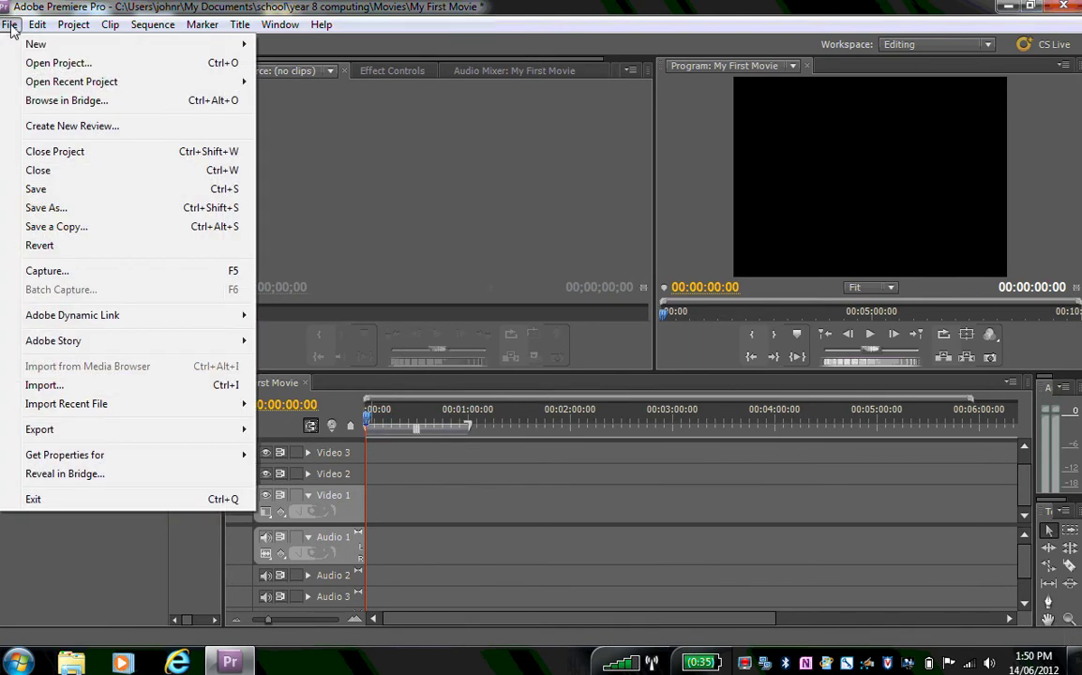
{"action": "left_click", "coordinate": [47, 387]}
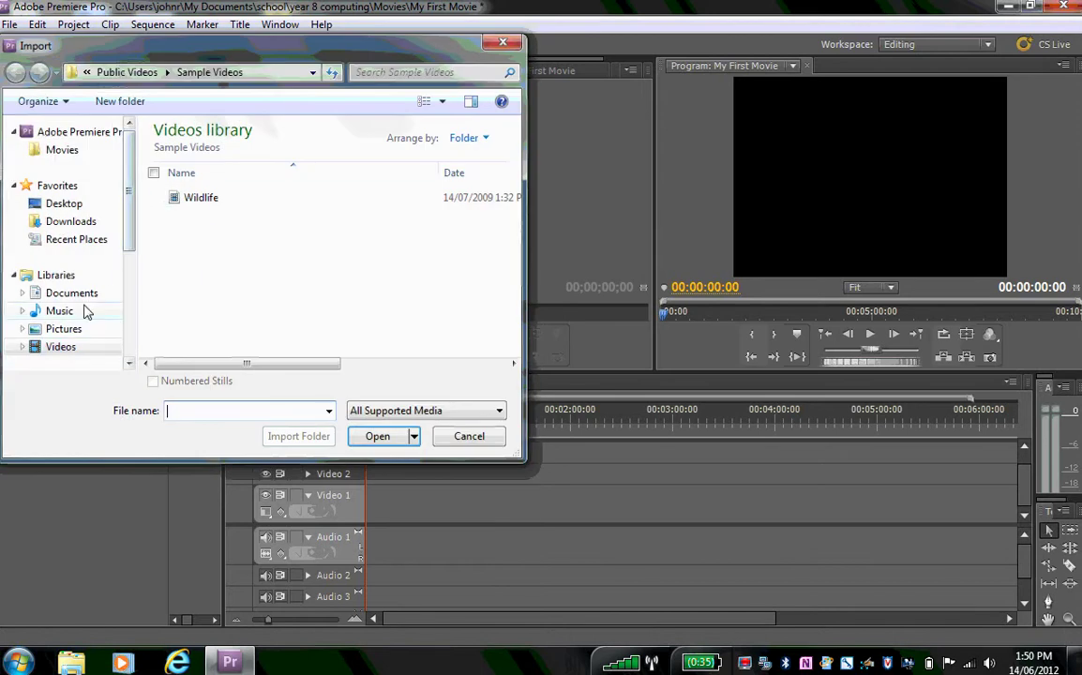
{"action": "left_click", "coordinate": [64, 329]}
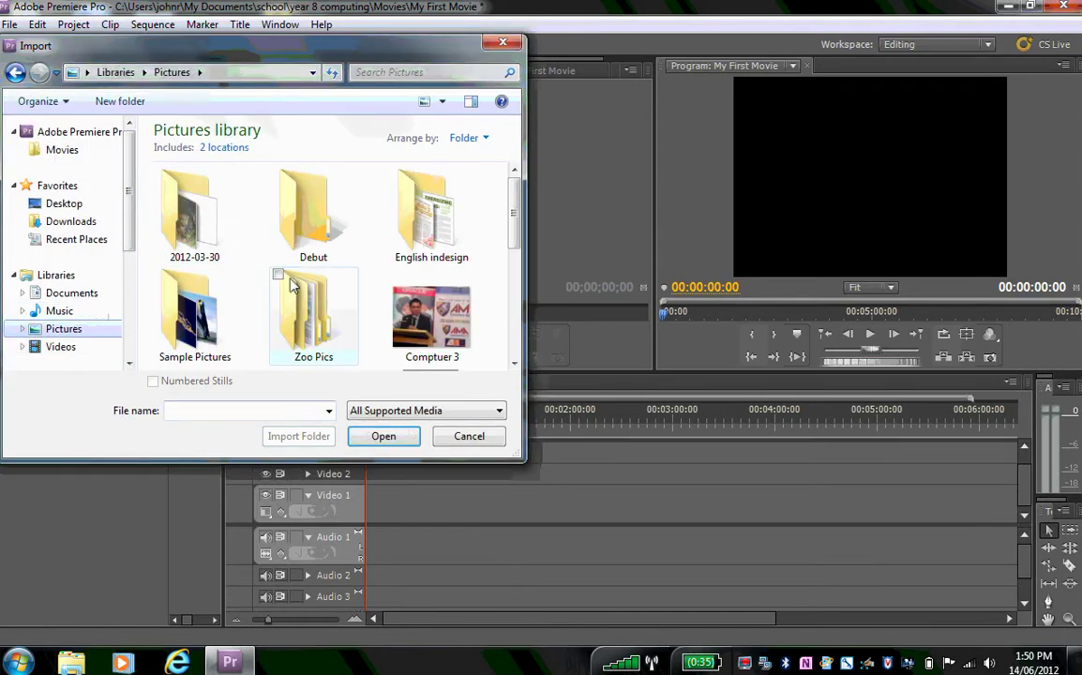
{"action": "double_click", "coordinate": [178, 338]}
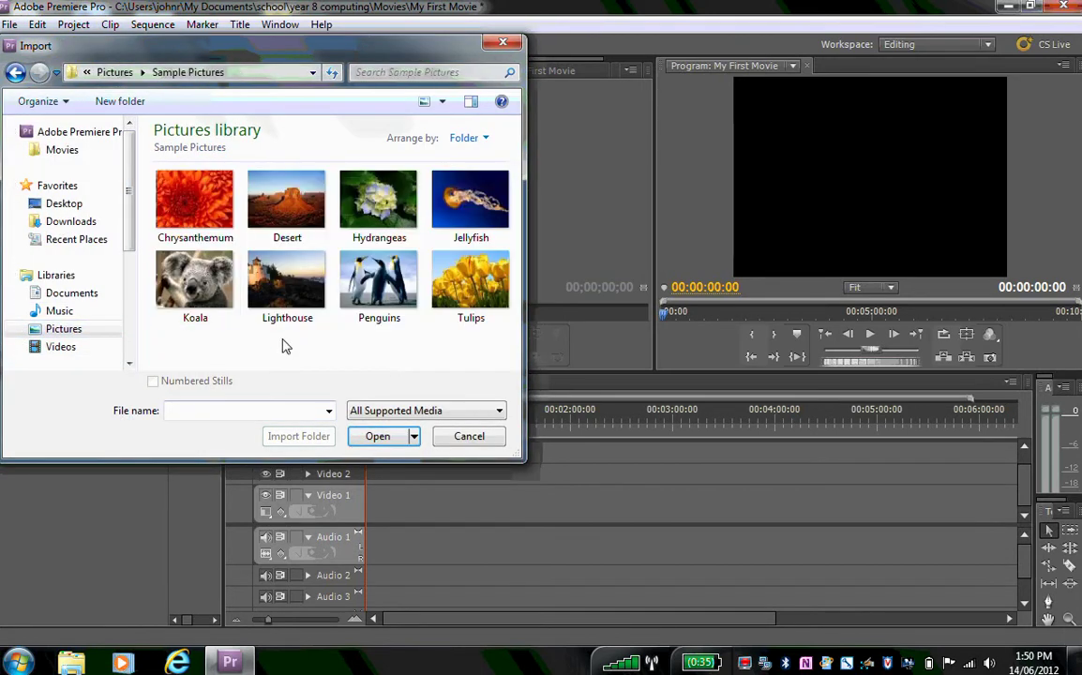
{"action": "left_click", "coordinate": [408, 274]}
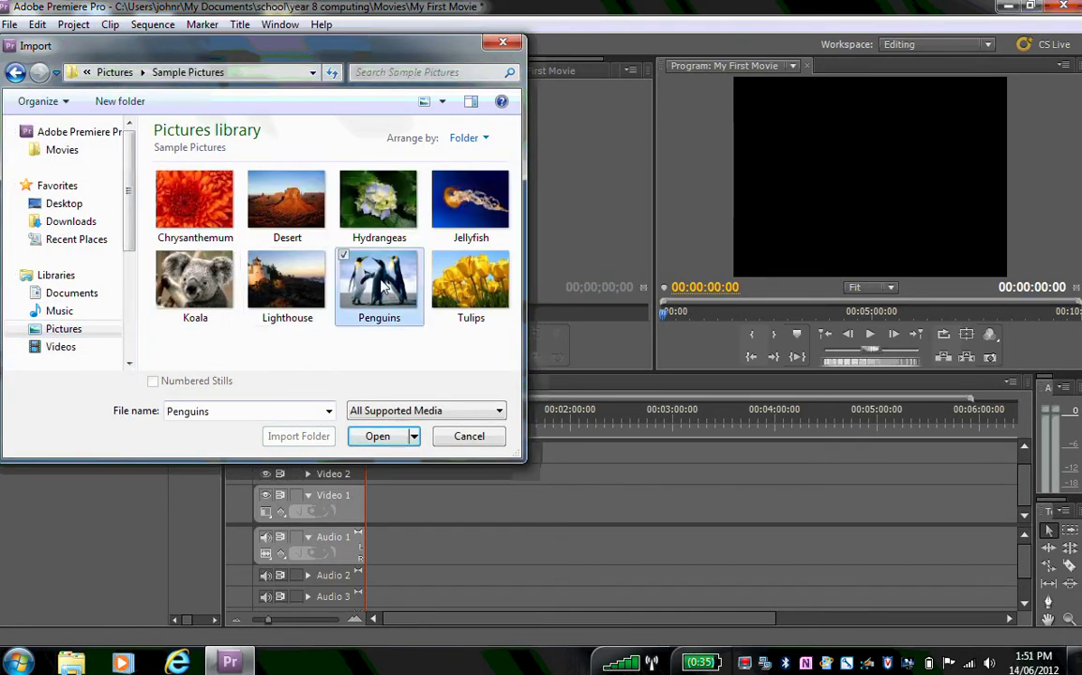
{"action": "left_click", "coordinate": [377, 438]}
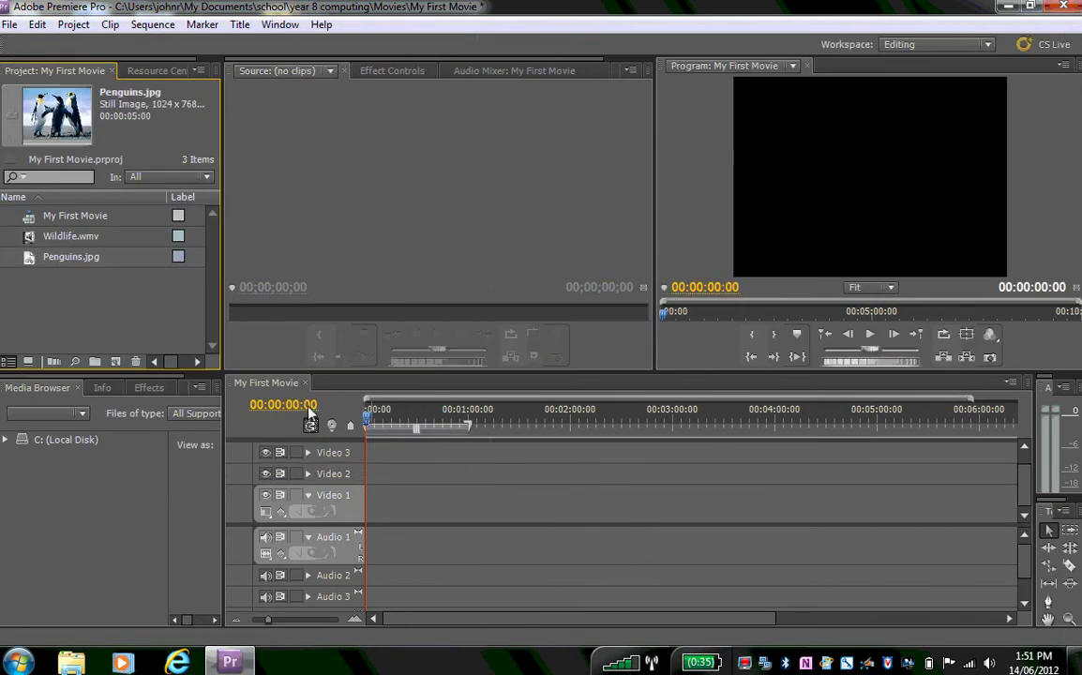
Import the Kalimba audio track from the Sample Music folder of the Music library into the project.
{"action": "left_click", "coordinate": [10, 26]}
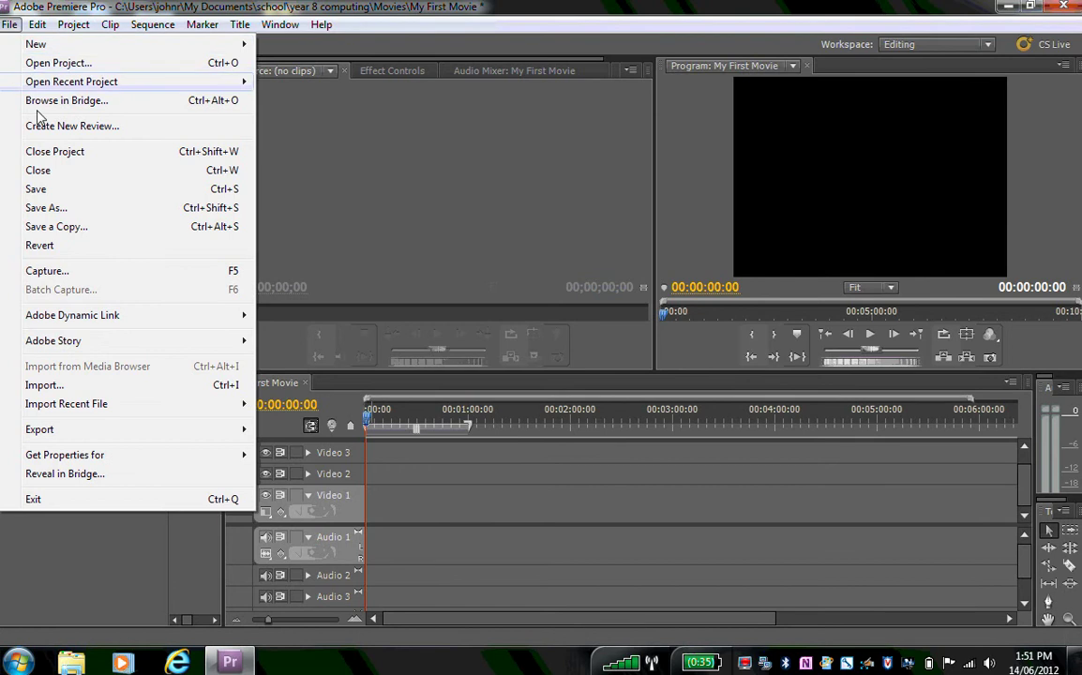
{"action": "left_click", "coordinate": [66, 390]}
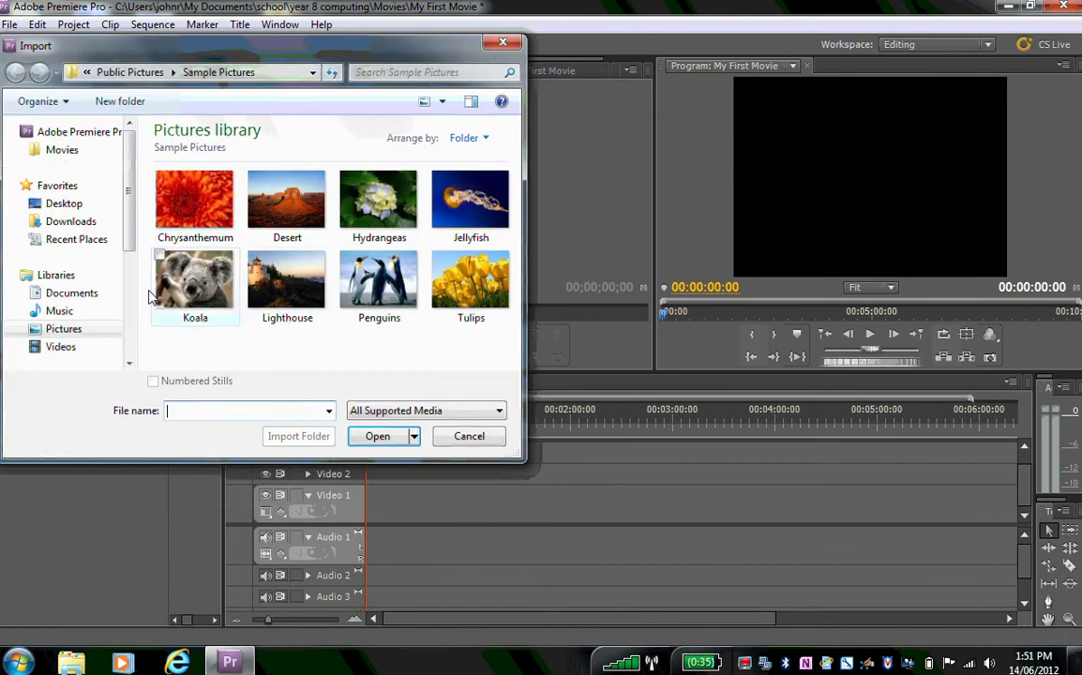
{"action": "left_click", "coordinate": [65, 310]}
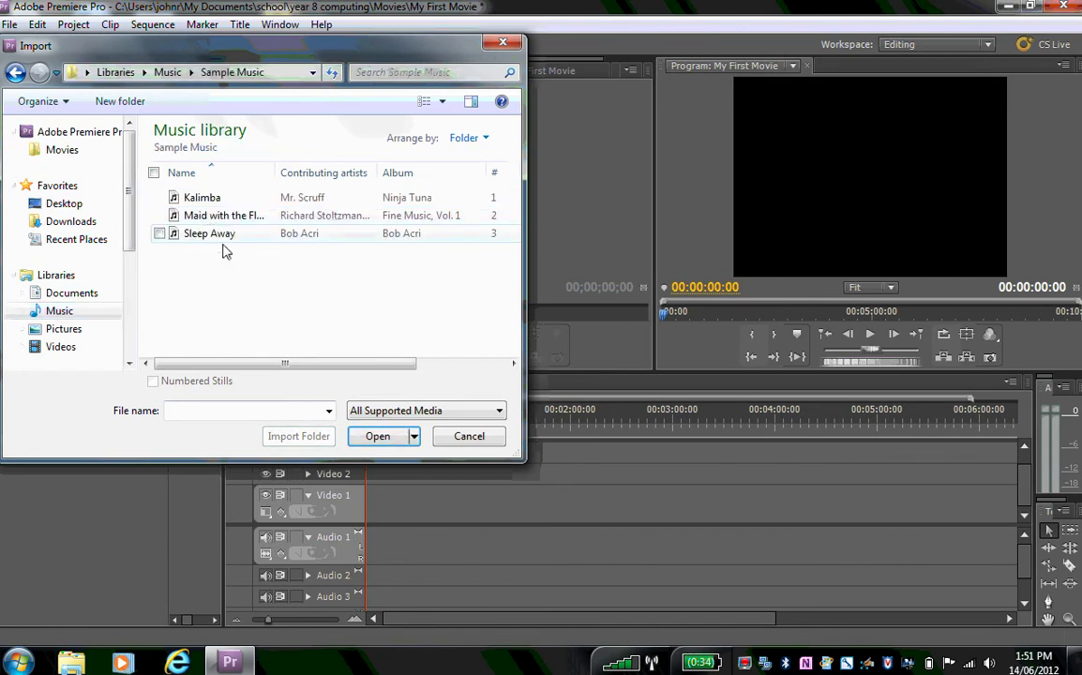
{"action": "left_click", "coordinate": [204, 197]}
{"action": "left_click", "coordinate": [376, 437]}
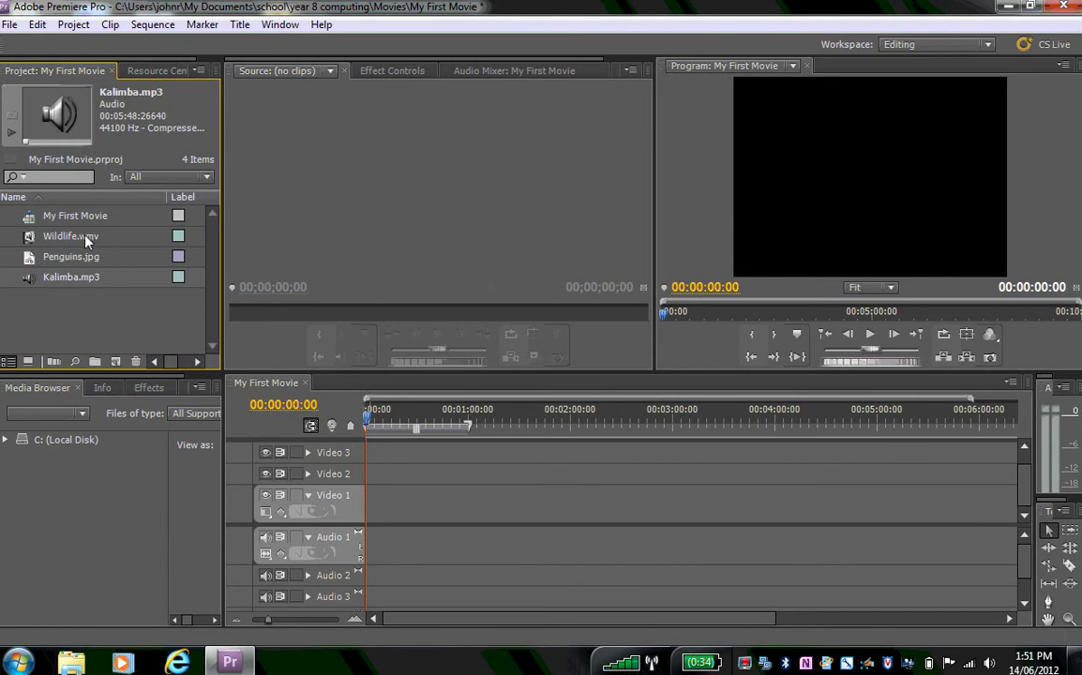
Place the Wildlife.wmv clip at the start of the Video 1 and Audio 1 tracks in the timeline.
{"action": "left_click_drag", "start_coordinate": [87, 238], "coordinate": [347, 519]}
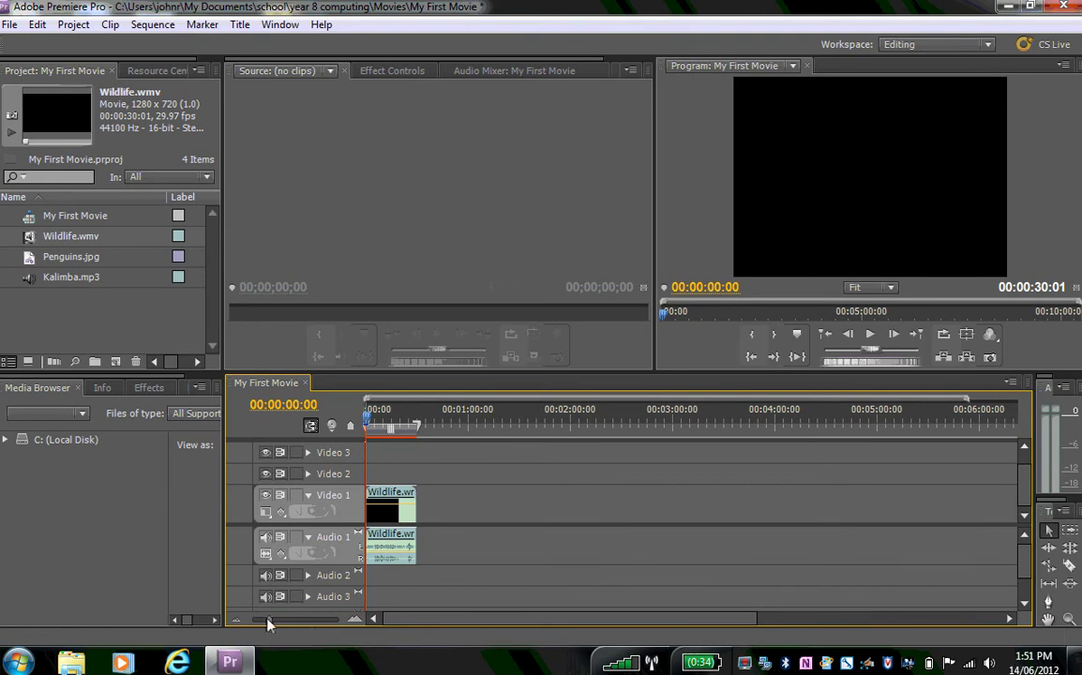
{"action": "left_click_drag", "start_coordinate": [269, 623], "coordinate": [290, 623]}
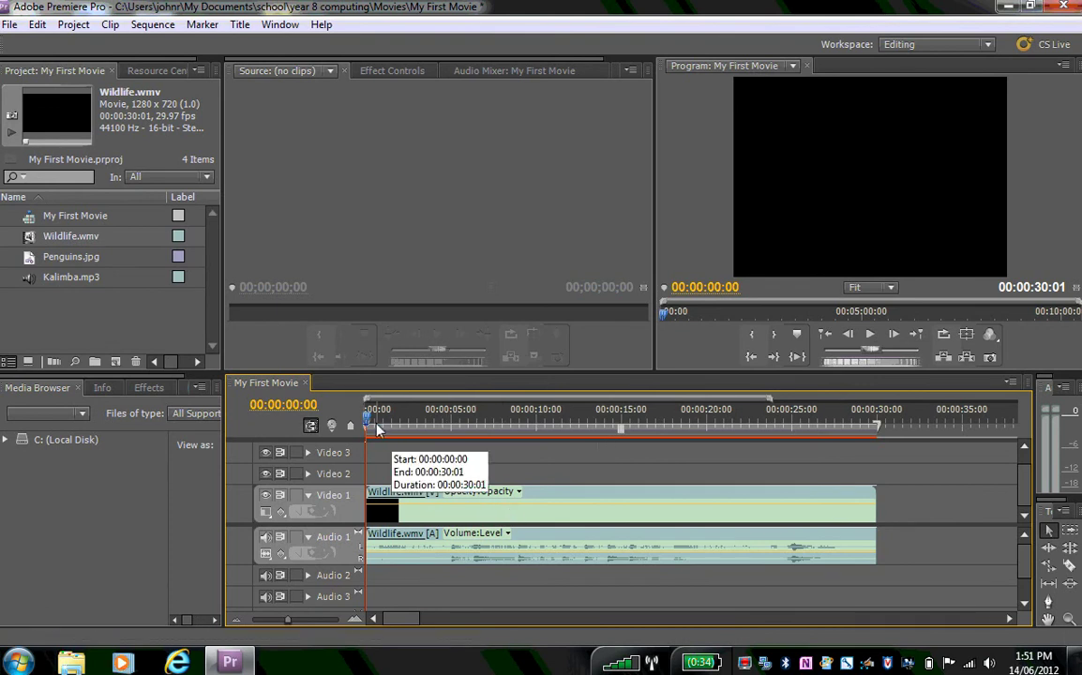
Split the Wildlife.wmv clip at 00:00:16:15 and move its second part along Video 1 to start at about 24 seconds.
{"action": "left_click_drag", "start_coordinate": [368, 425], "coordinate": [648, 423]}
{"action": "left_click", "coordinate": [581, 421]}
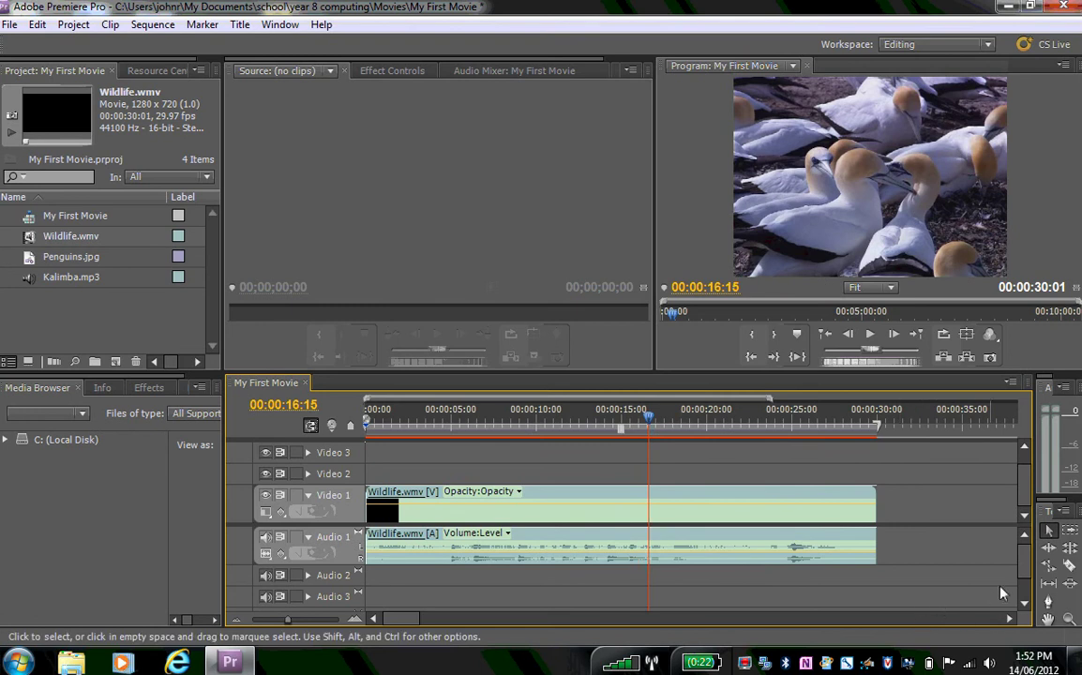
{"action": "left_click", "coordinate": [1069, 568]}
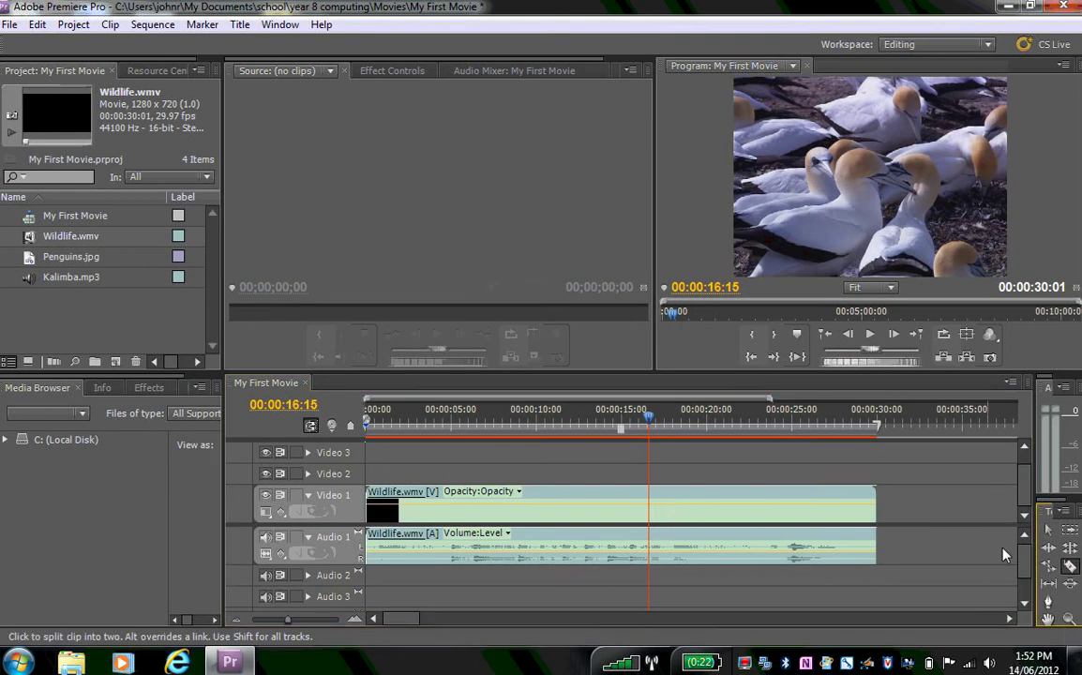
{"action": "left_click", "coordinate": [650, 508]}
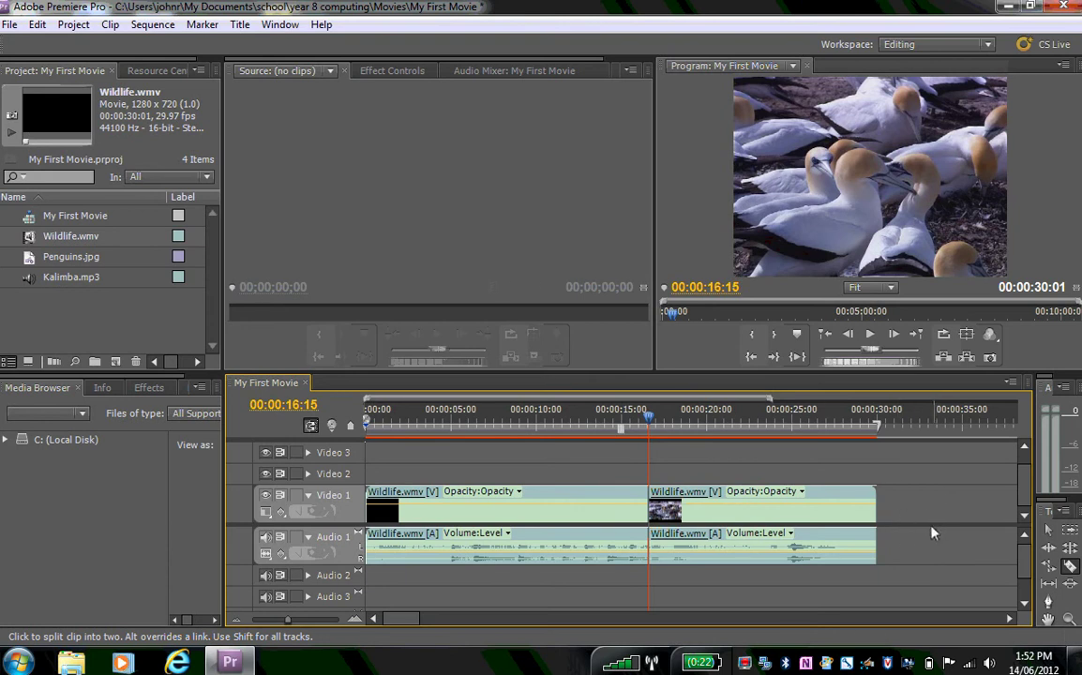
{"action": "left_click", "coordinate": [1049, 530]}
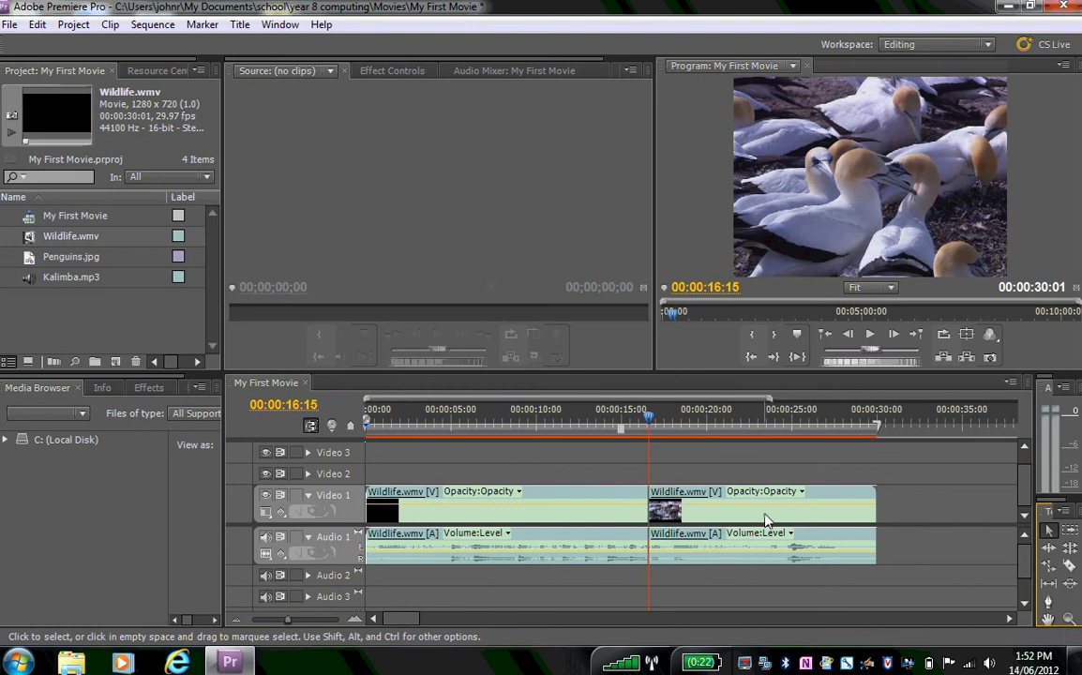
{"action": "left_click_drag", "start_coordinate": [776, 521], "coordinate": [904, 521]}
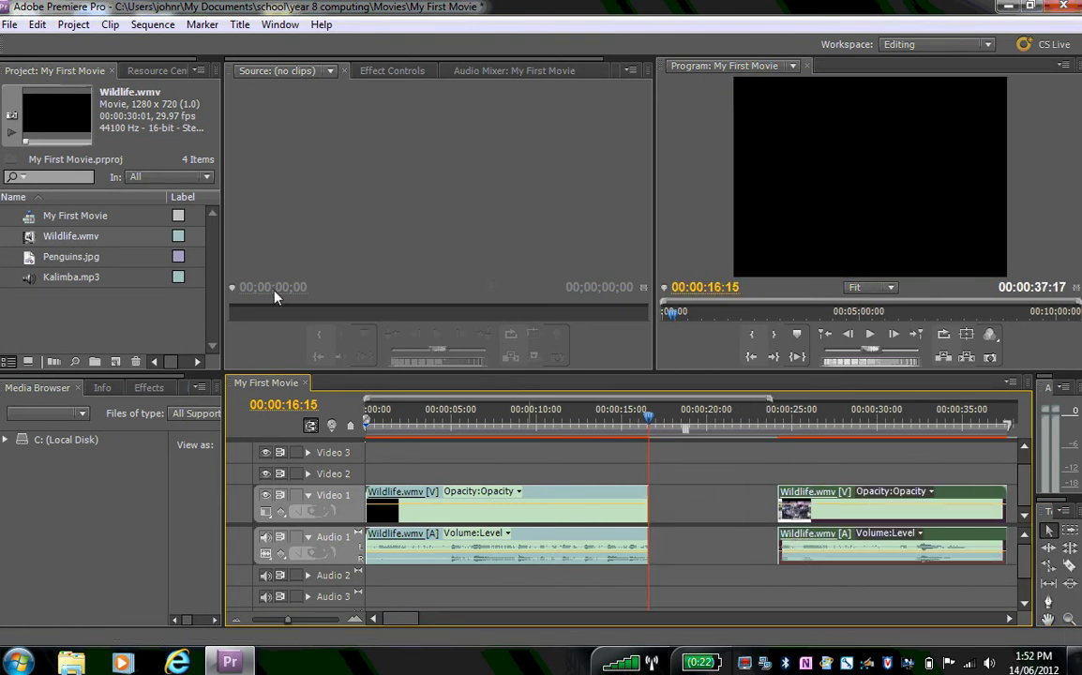
Place Penguins.jpg on Video 1 at 00:00:16:15, directly after the first Wildlife part, and trim it to about 2 seconds.
{"action": "left_click", "coordinate": [82, 256]}
{"action": "left_click", "coordinate": [84, 257]}
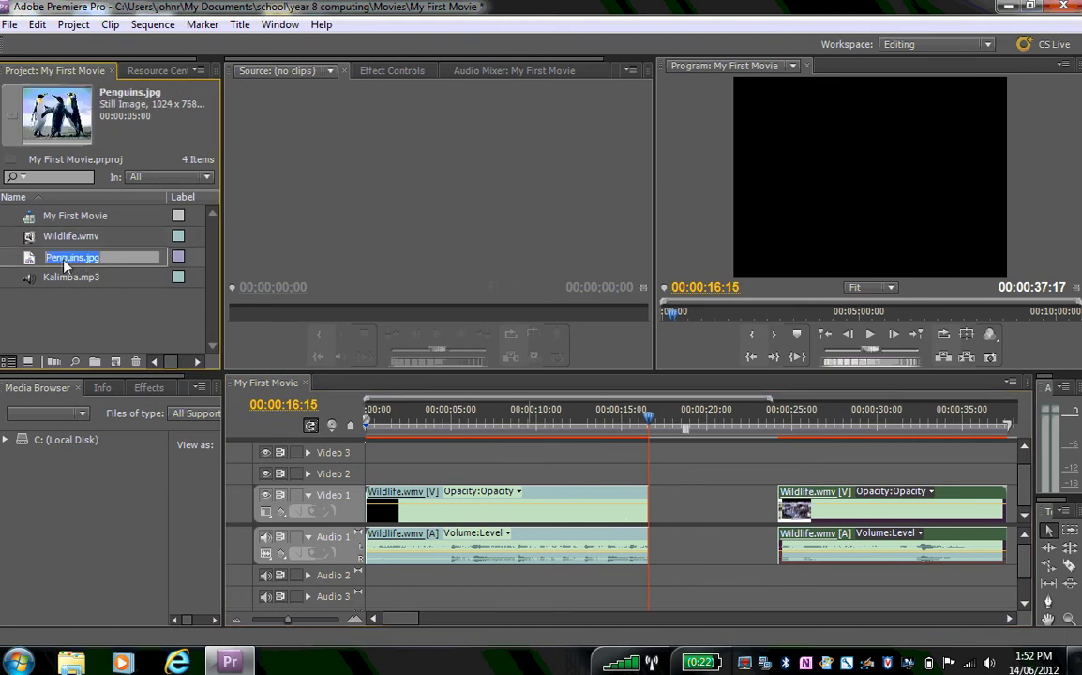
{"action": "key", "text": "Escape"}
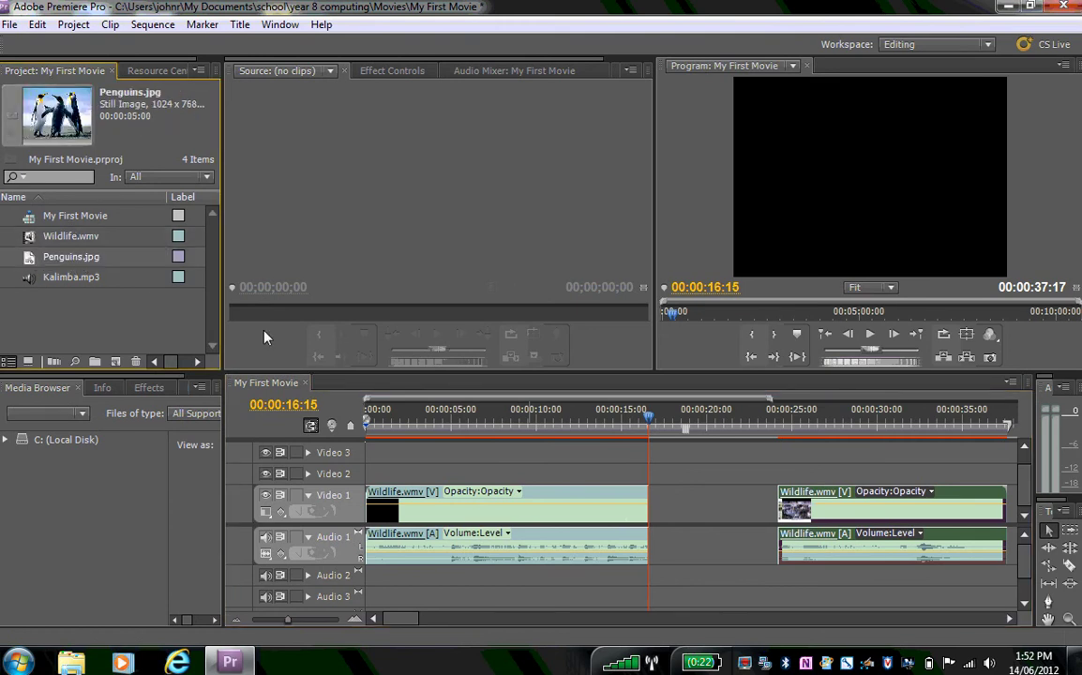
{"action": "left_click_drag", "start_coordinate": [71, 256], "coordinate": [651, 518]}
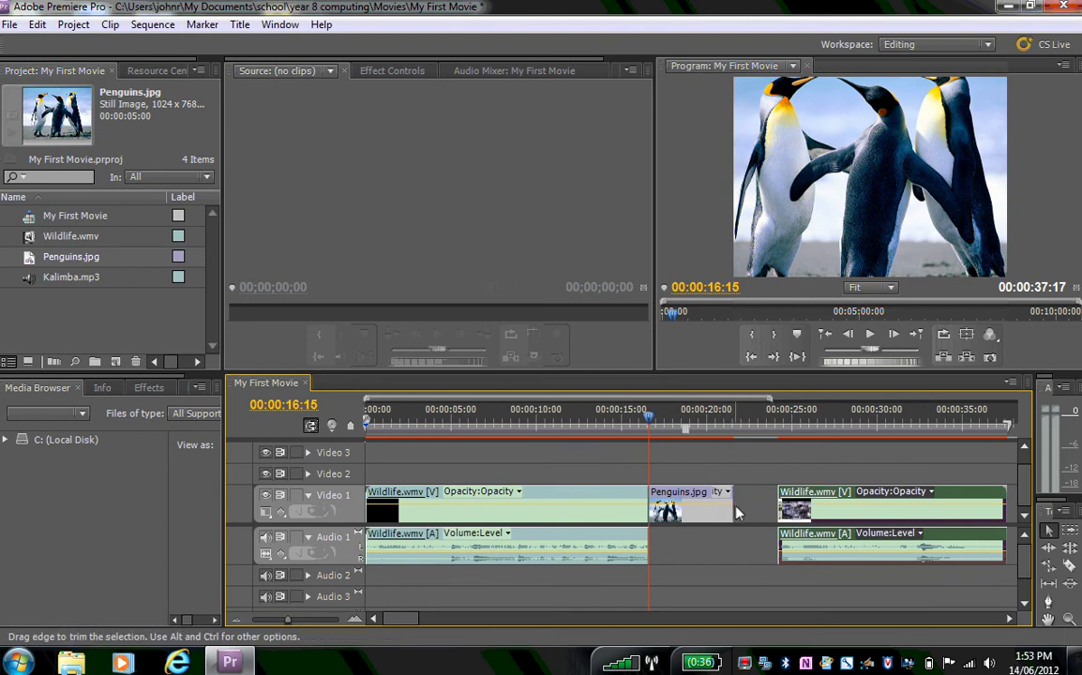
{"action": "left_click_drag", "start_coordinate": [735, 513], "coordinate": [685, 519]}
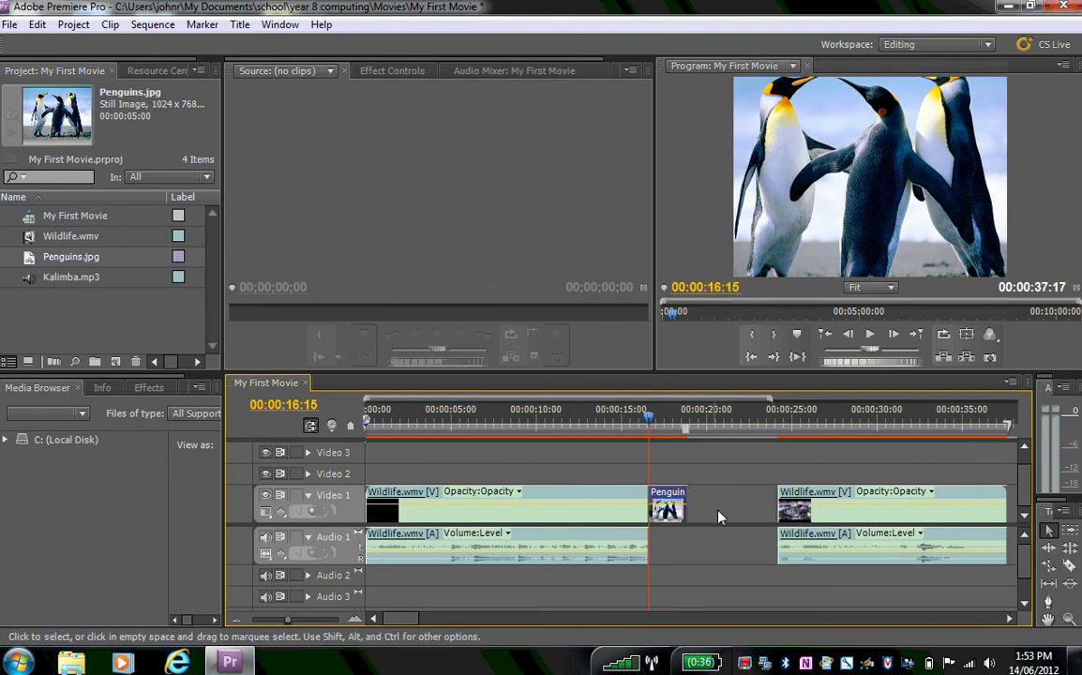
Close the gap by moving the second Wildlife part back so it starts directly at the end of the Penguins image.
{"action": "left_click", "coordinate": [881, 497]}
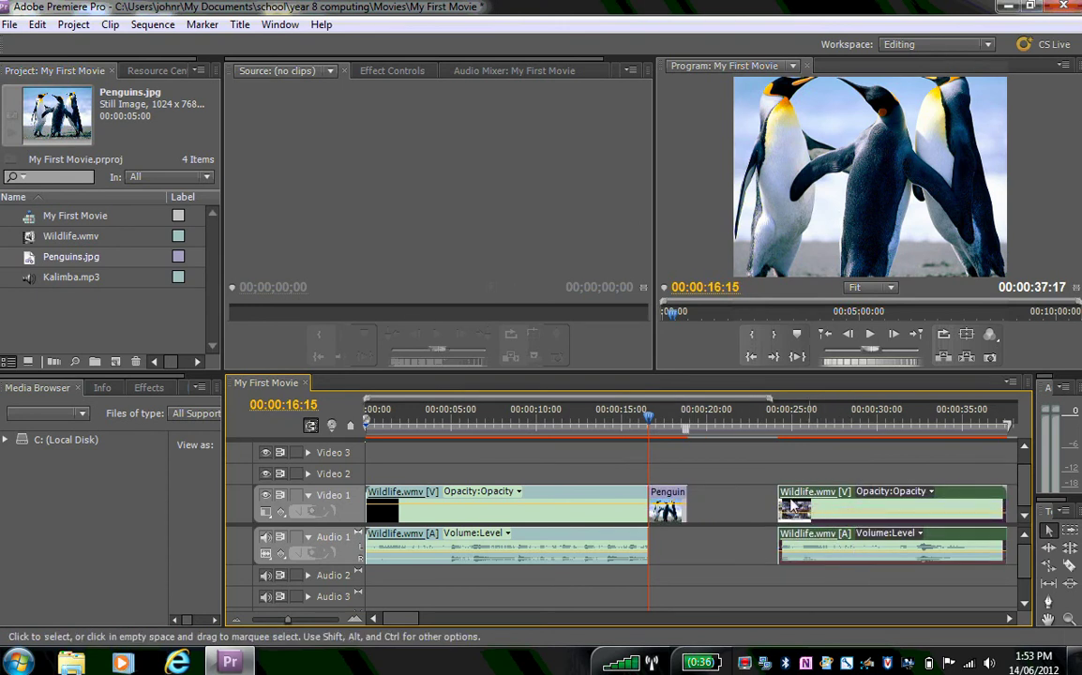
{"action": "left_click_drag", "start_coordinate": [886, 494], "coordinate": [800, 502]}
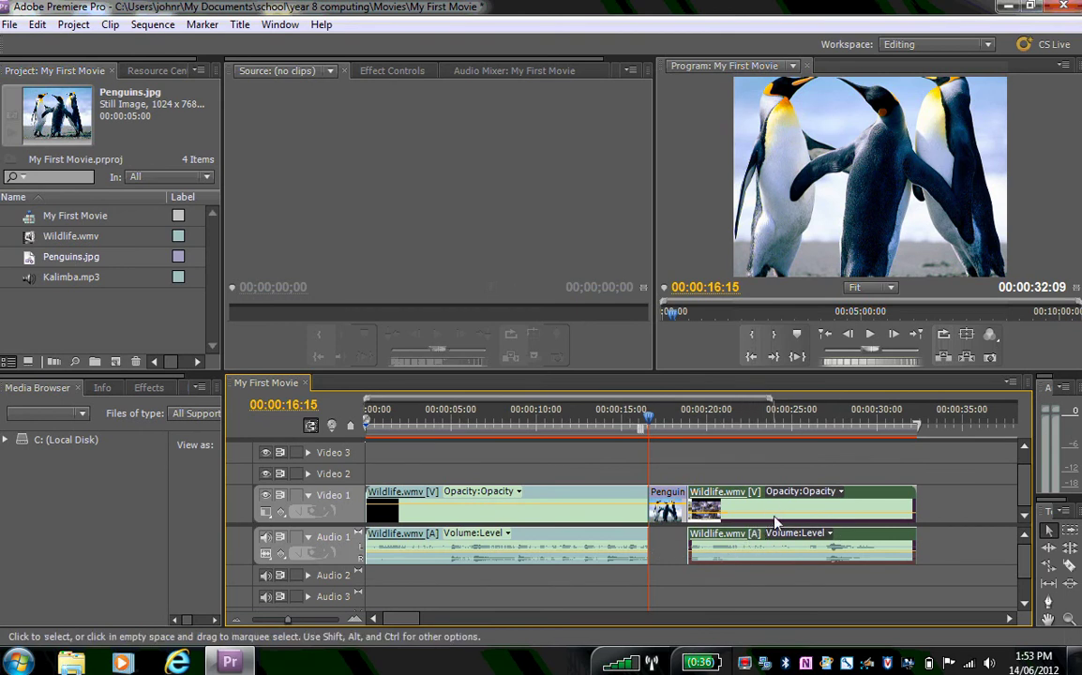
{"action": "left_click", "coordinate": [801, 492]}
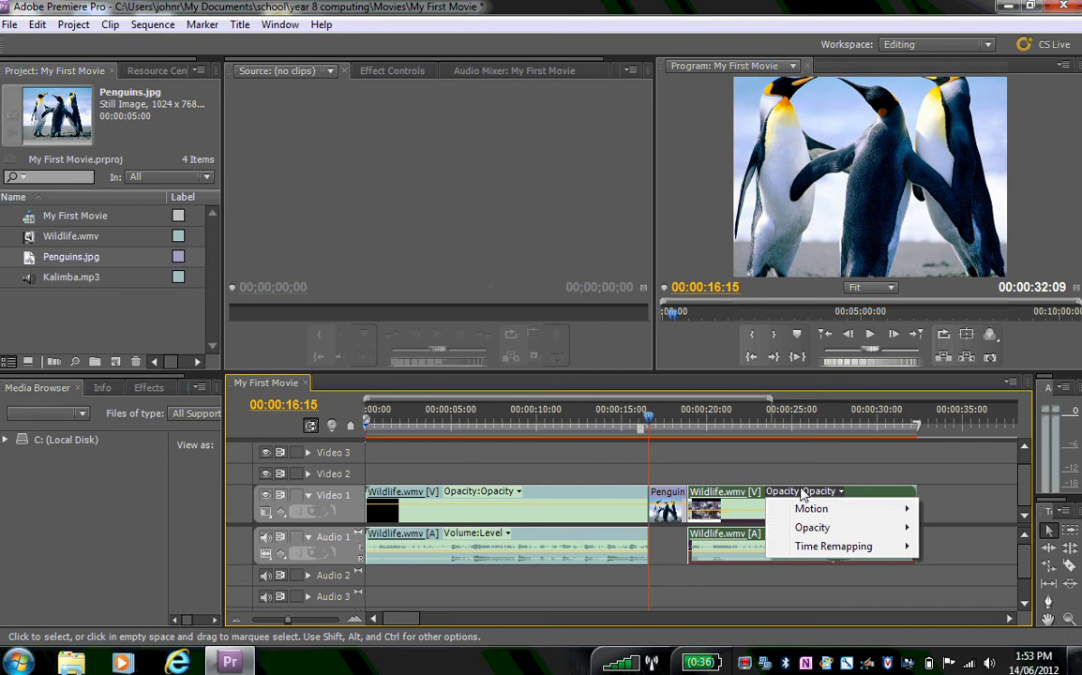
{"action": "left_click", "coordinate": [801, 492]}
{"action": "left_click_drag", "start_coordinate": [870, 493], "coordinate": [844, 511]}
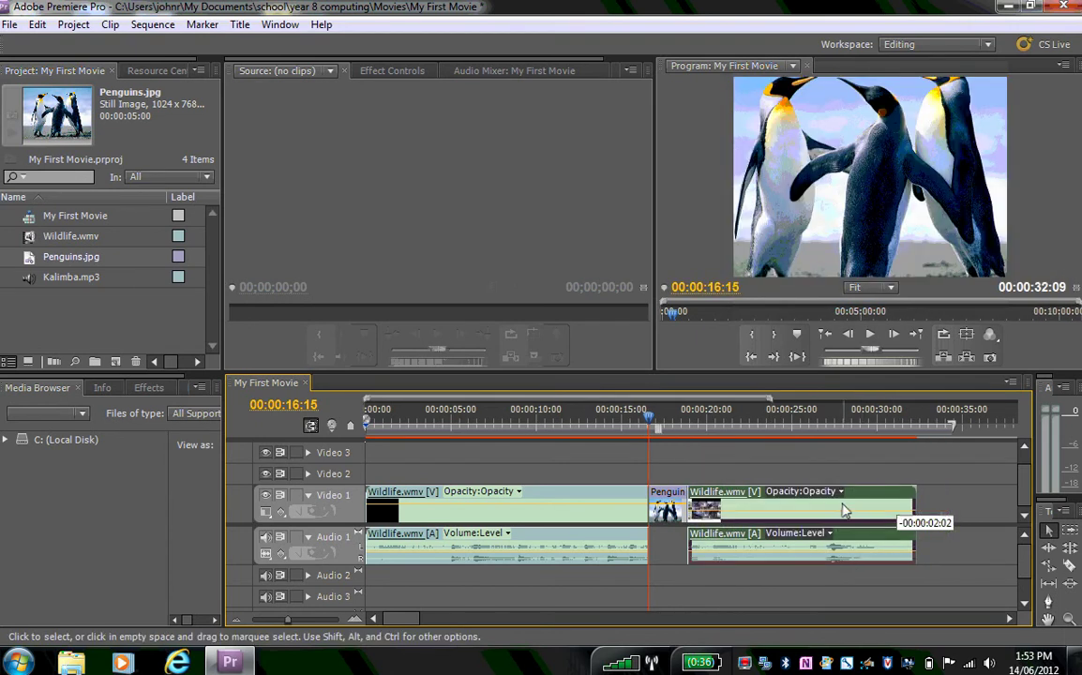
Unlink the second Wildlife part's video and audio, and cut its audio out of the Audio 1 track.
{"action": "right_click", "coordinate": [855, 506]}
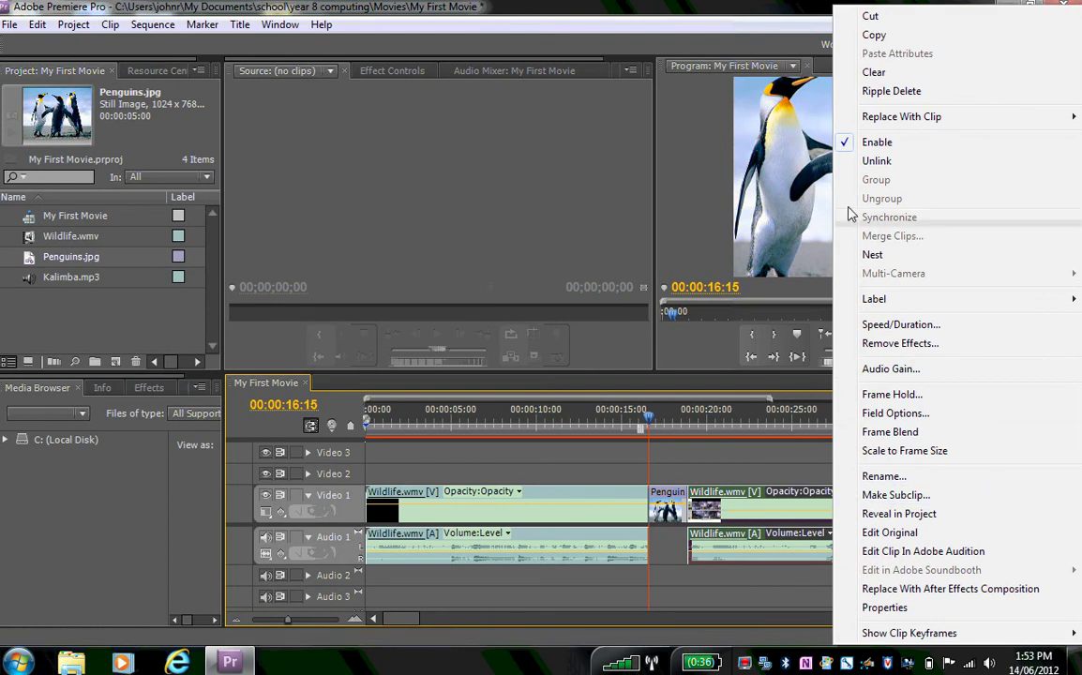
{"action": "left_click", "coordinate": [877, 162]}
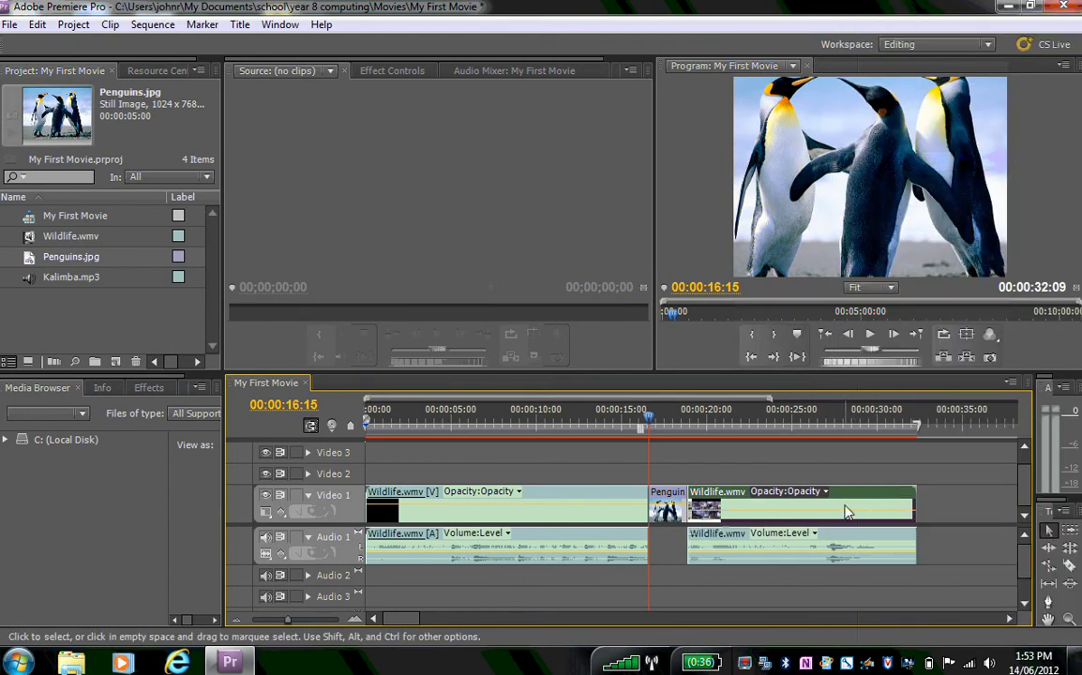
{"action": "left_click_drag", "start_coordinate": [833, 550], "coordinate": [883, 544]}
{"action": "right_click", "coordinate": [883, 545]}
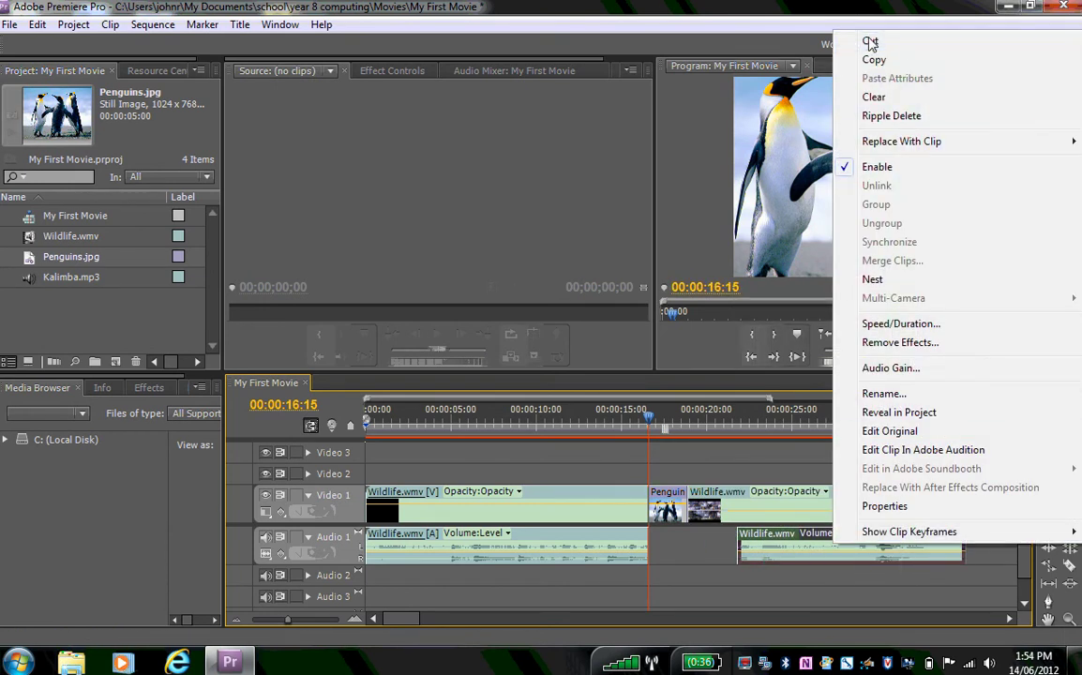
{"action": "left_click", "coordinate": [869, 43]}
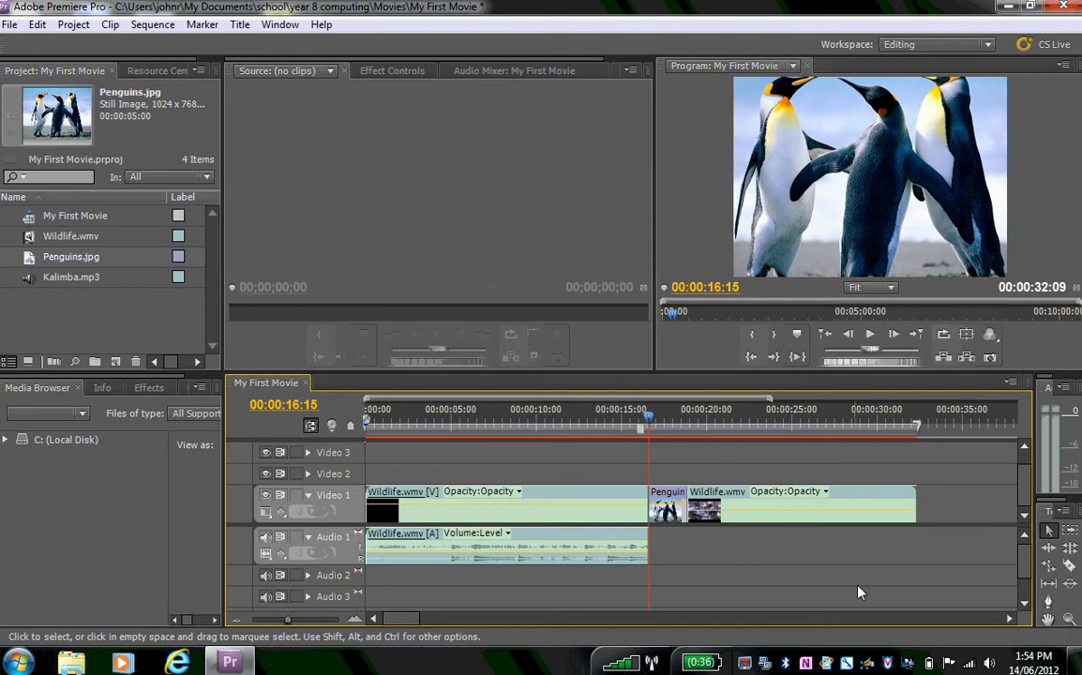
Place Kalimba.mp3 on Audio 1 from 00:00:16:15 and trim its end to match the end of the video.
{"action": "left_click", "coordinate": [70, 278]}
{"action": "left_click_drag", "start_coordinate": [26, 287], "coordinate": [656, 562]}
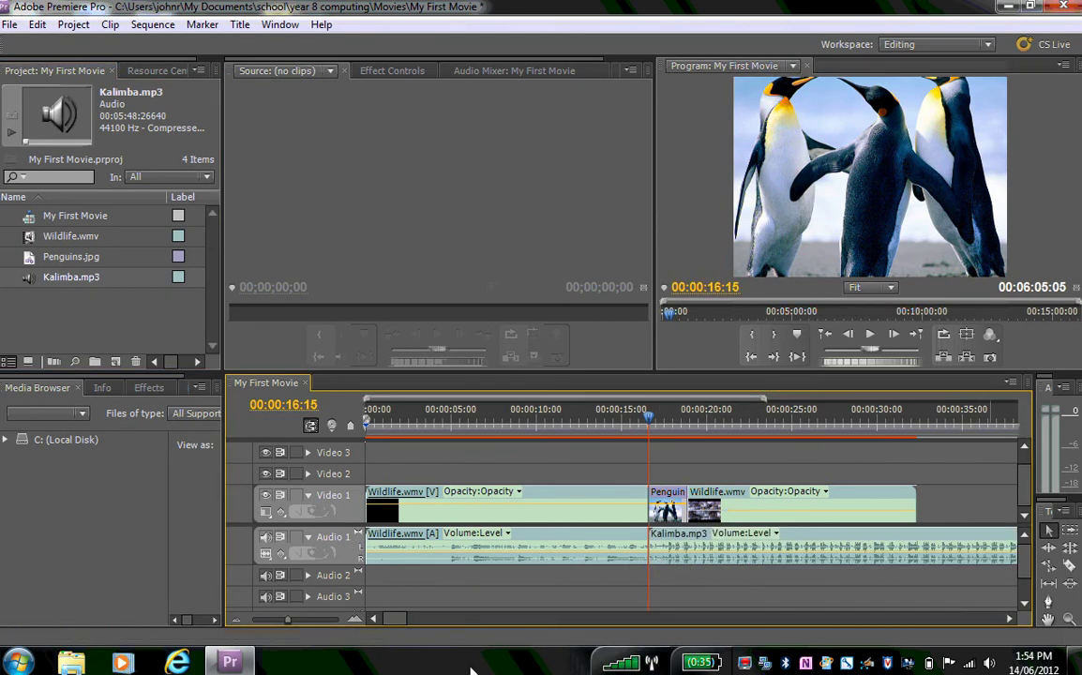
{"action": "left_click_drag", "start_coordinate": [289, 620], "coordinate": [269, 622]}
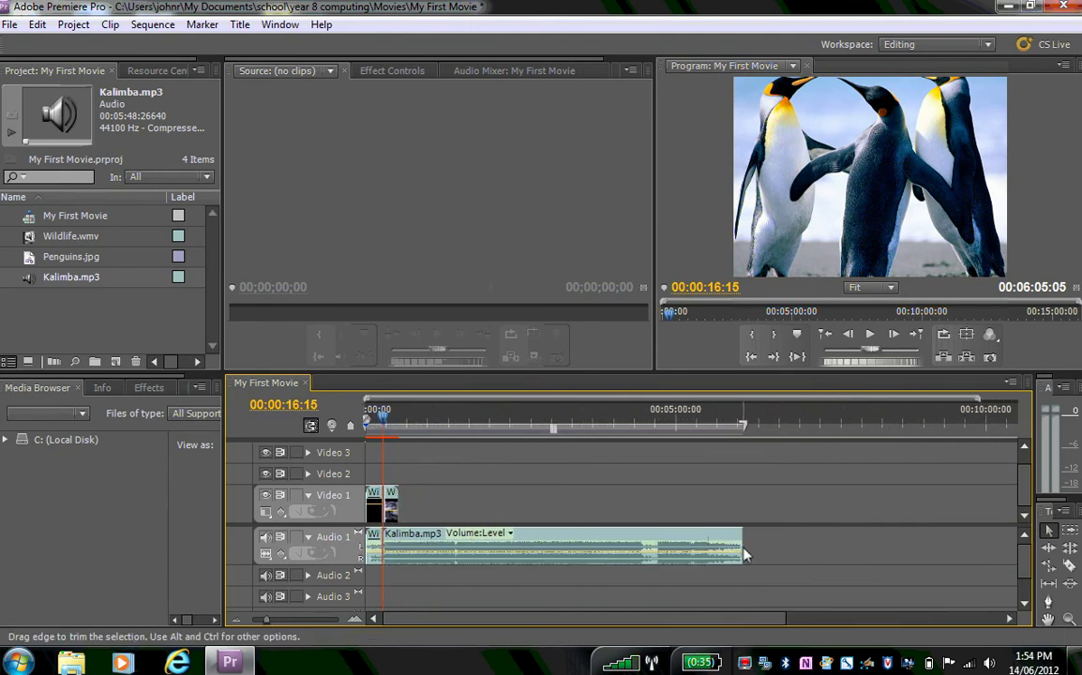
{"action": "left_click_drag", "start_coordinate": [744, 554], "coordinate": [401, 567]}
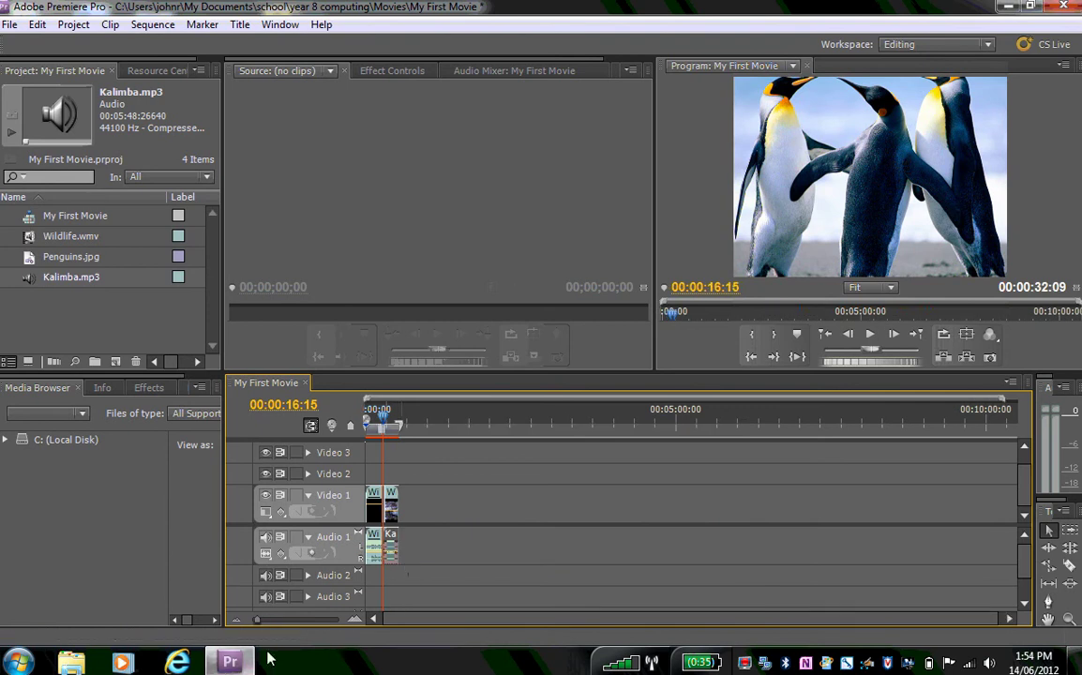
{"action": "left_click_drag", "start_coordinate": [259, 622], "coordinate": [288, 631]}
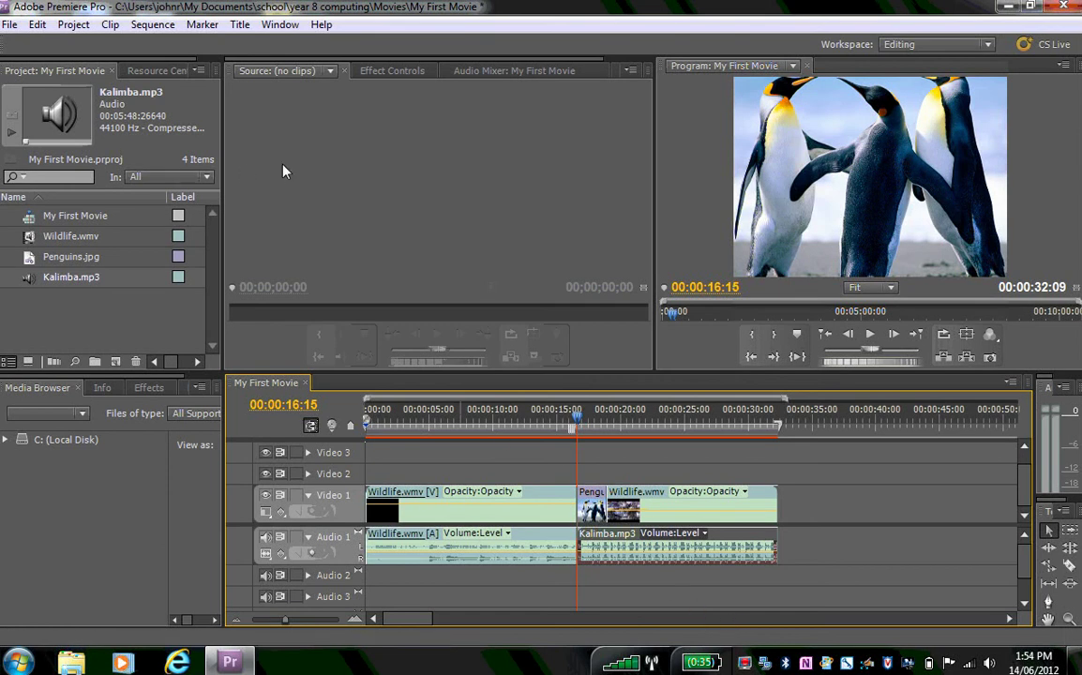
Save the project and switch to the Effects workspace.
{"action": "left_click", "coordinate": [9, 26]}
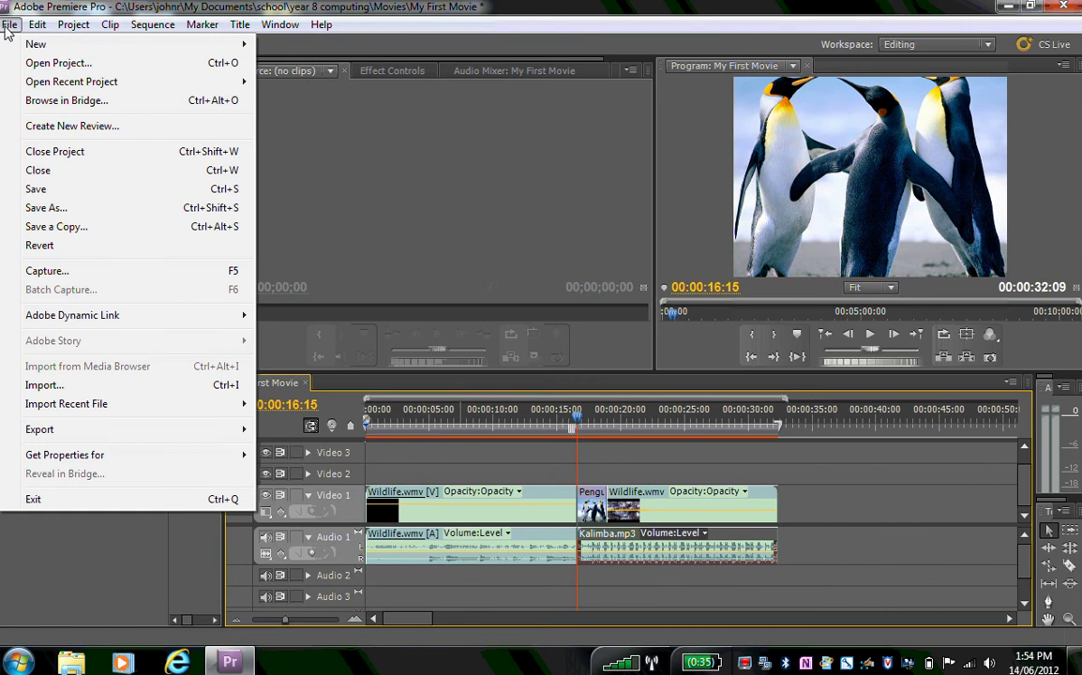
{"action": "left_click", "coordinate": [34, 187]}
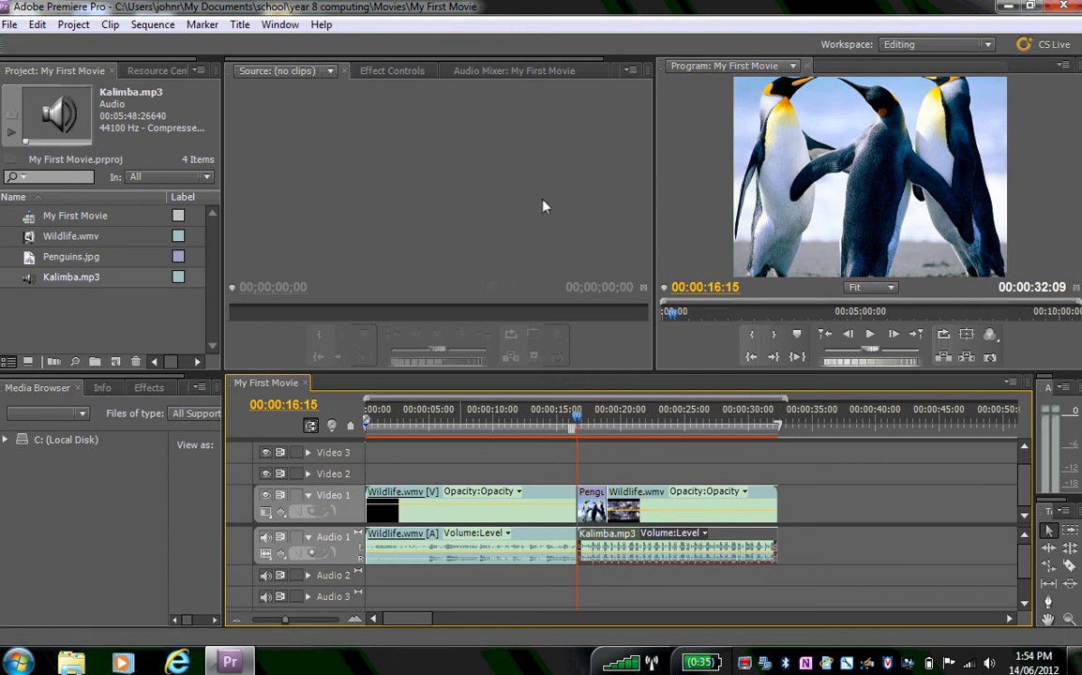
{"action": "left_click", "coordinate": [986, 44]}
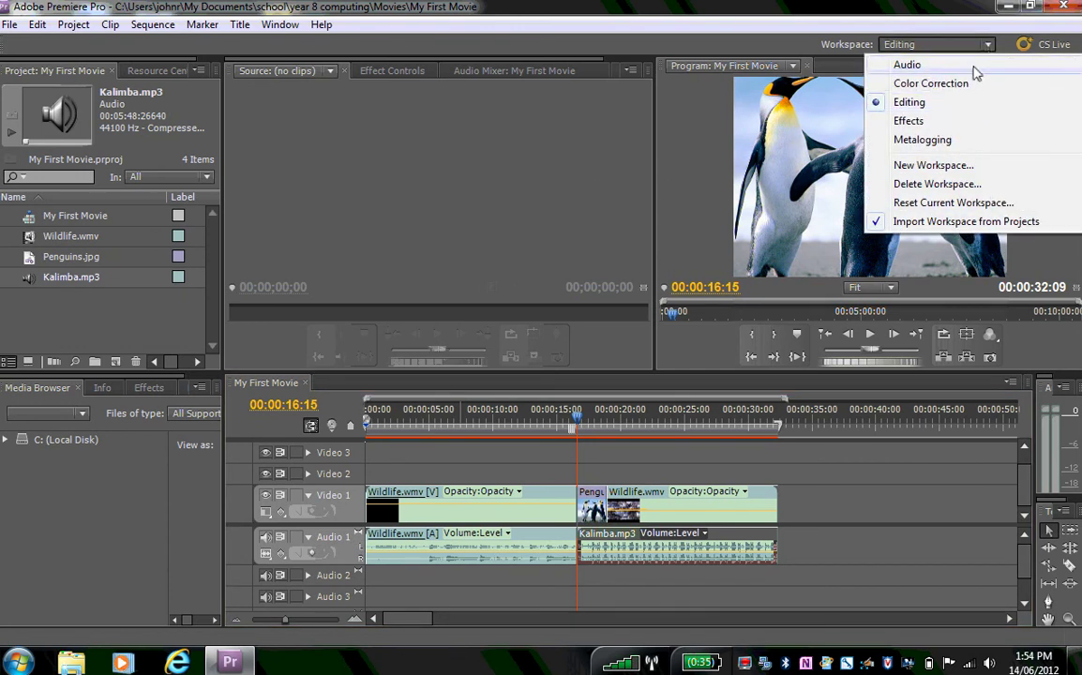
{"action": "key", "text": "Return"}
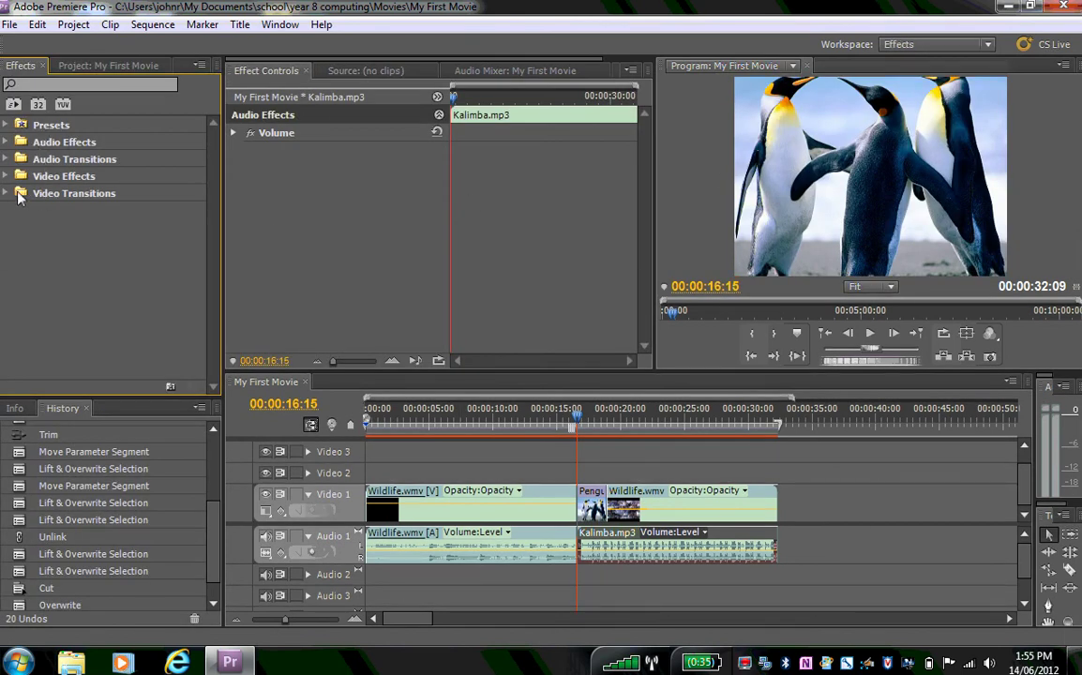
Apply a Page Peel video transition at the cut between the first Wildlife part and the Penguins image.
{"action": "left_click", "coordinate": [7, 193]}
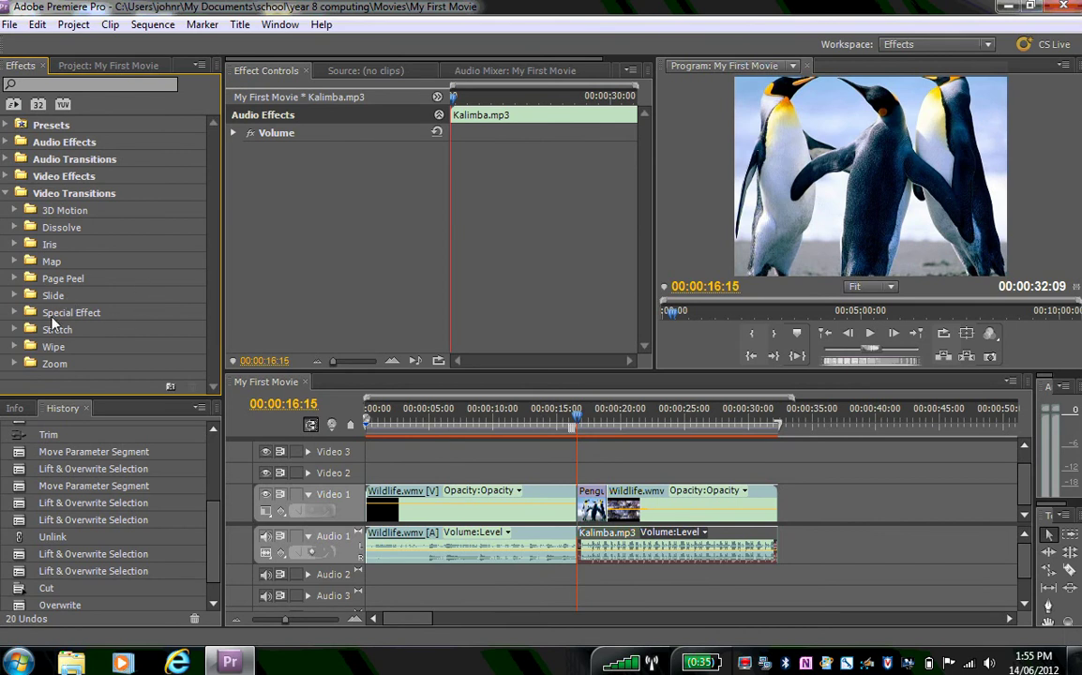
{"action": "left_click", "coordinate": [16, 278]}
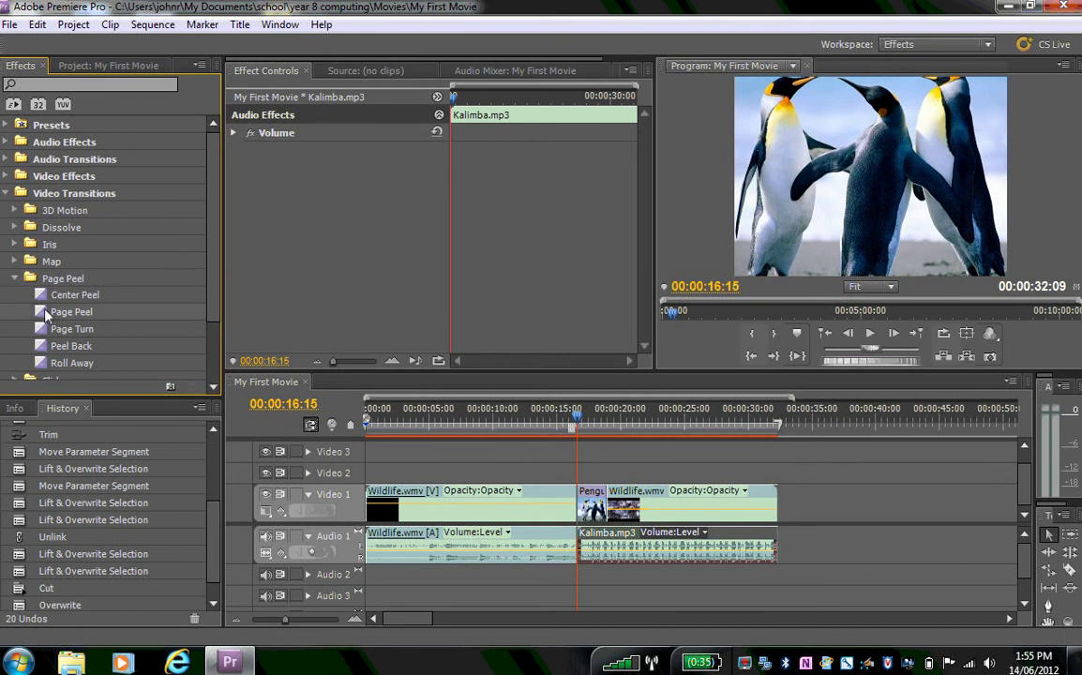
{"action": "left_click_drag", "start_coordinate": [89, 338], "coordinate": [577, 518]}
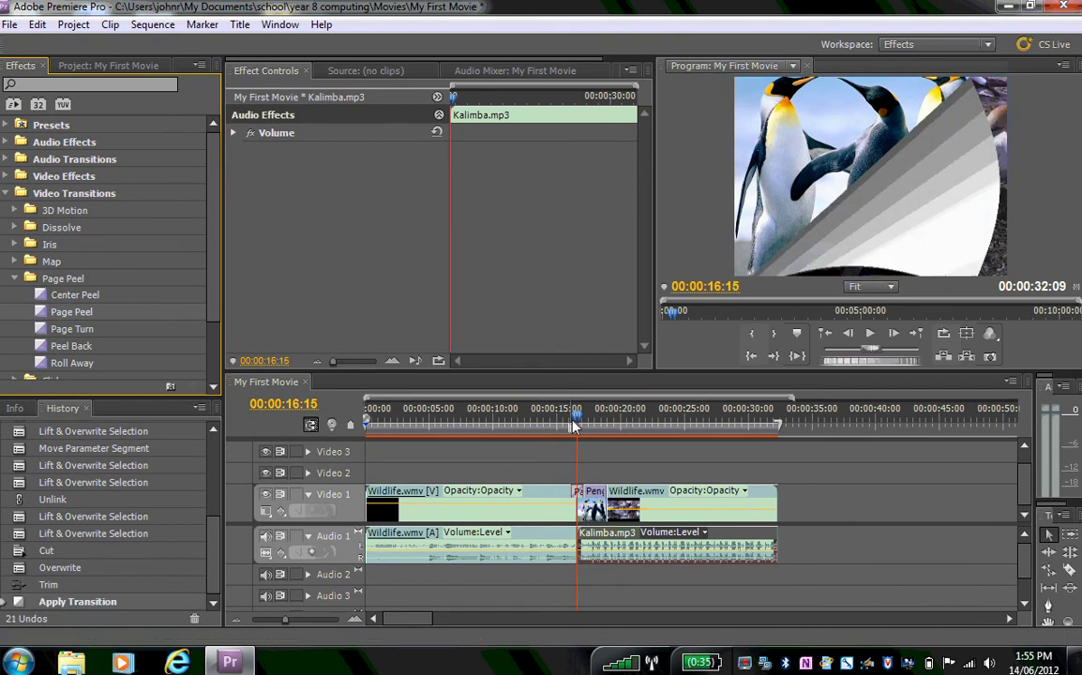
Play the sequence from 00:00:15:04 through the new transition, and return the playhead to the start of the timeline.
{"action": "left_click_drag", "start_coordinate": [573, 424], "coordinate": [558, 419]}
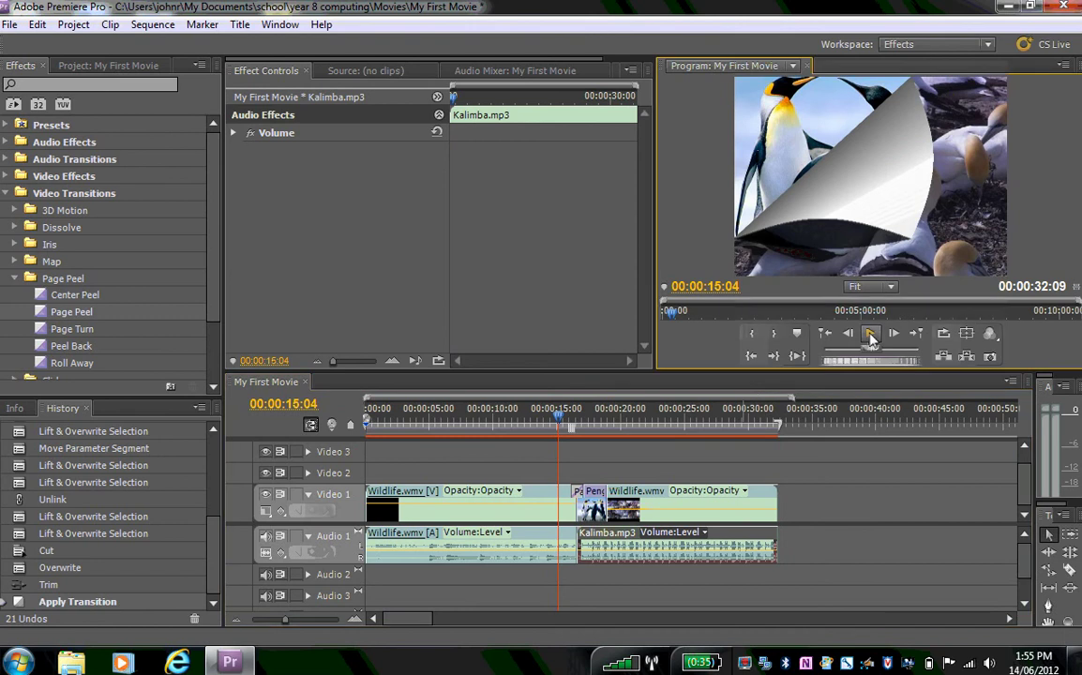
{"action": "left_click", "coordinate": [870, 337]}
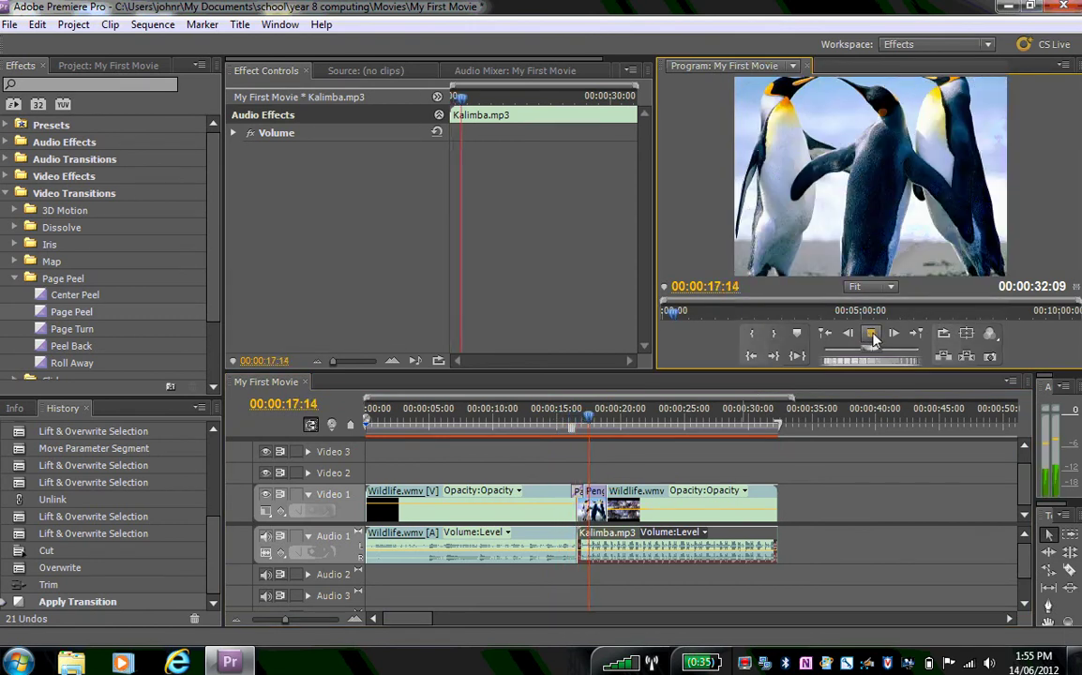
{"action": "left_click", "coordinate": [871, 336]}
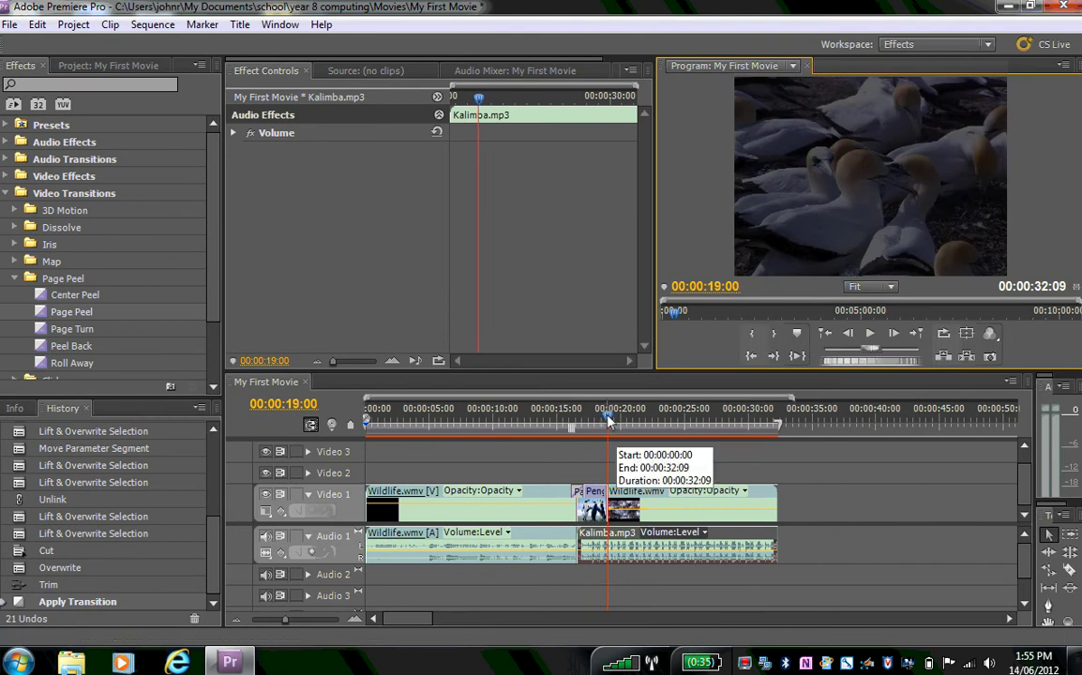
{"action": "left_click_drag", "start_coordinate": [607, 422], "coordinate": [329, 399]}
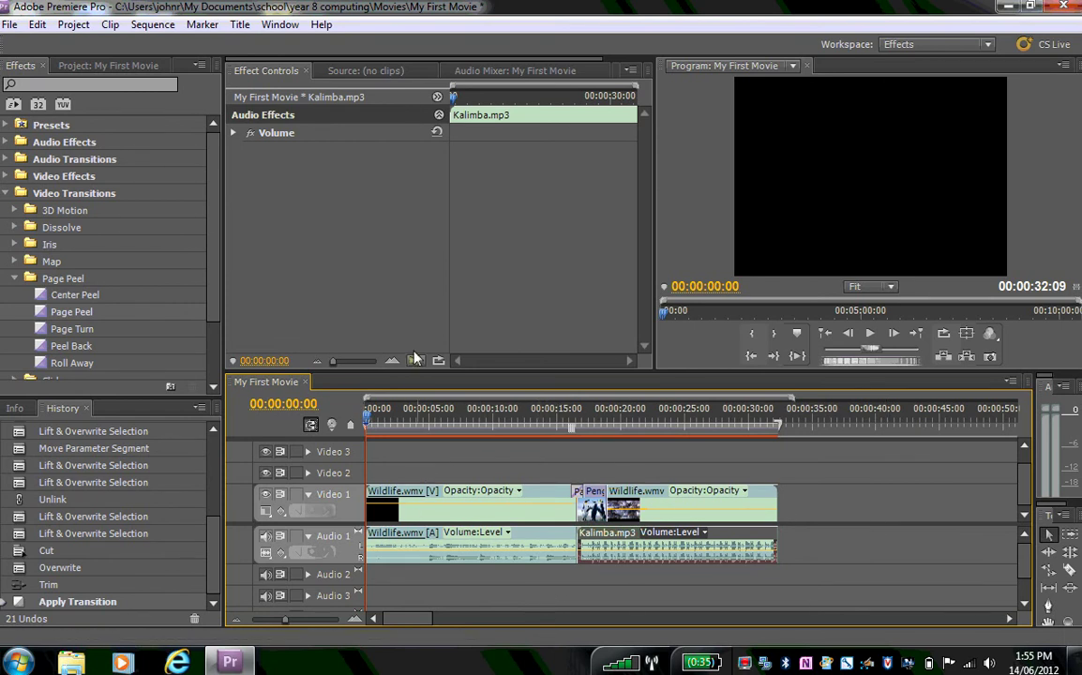
Save the project with the added transition.
{"action": "left_click", "coordinate": [9, 25]}
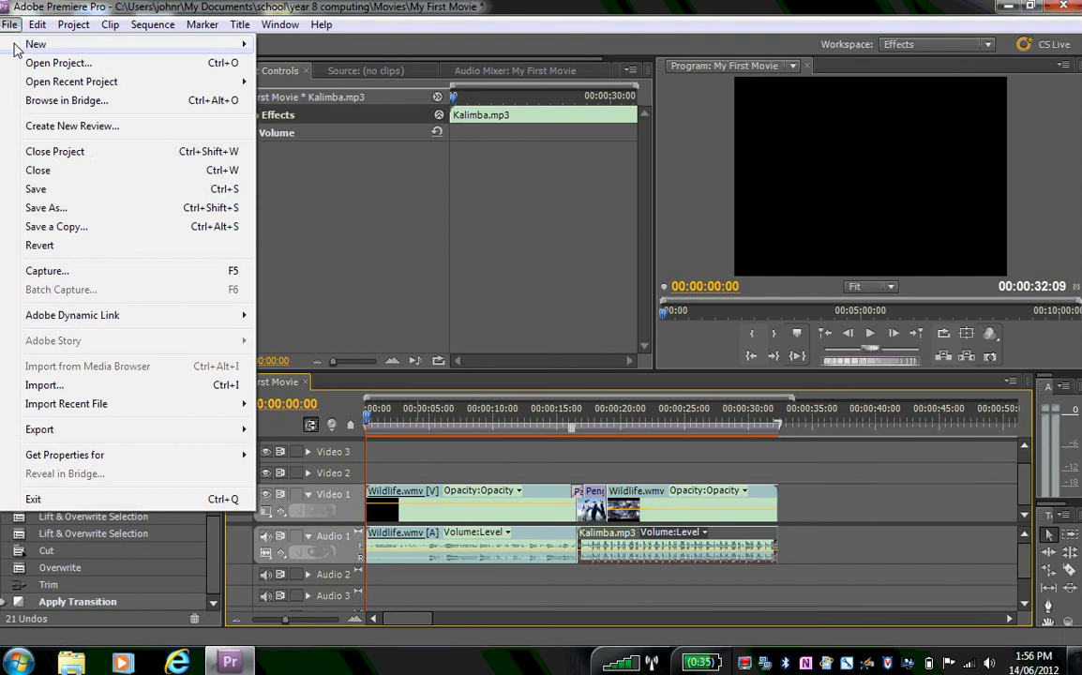
{"action": "left_click", "coordinate": [35, 189]}
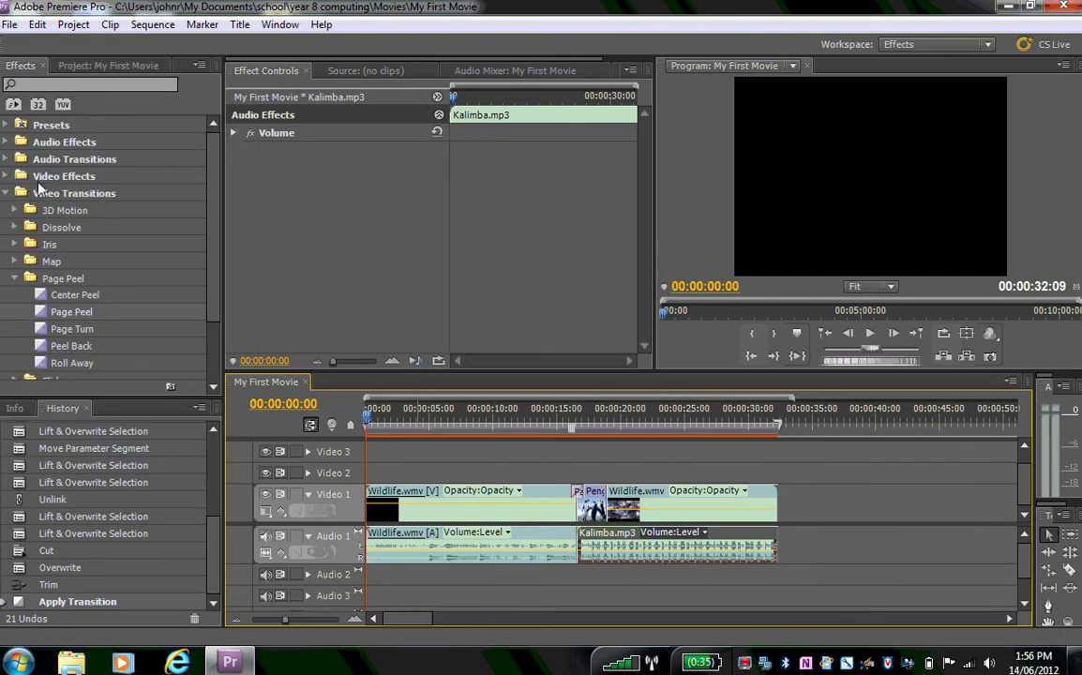
{"action": "left_click", "coordinate": [8, 25]}
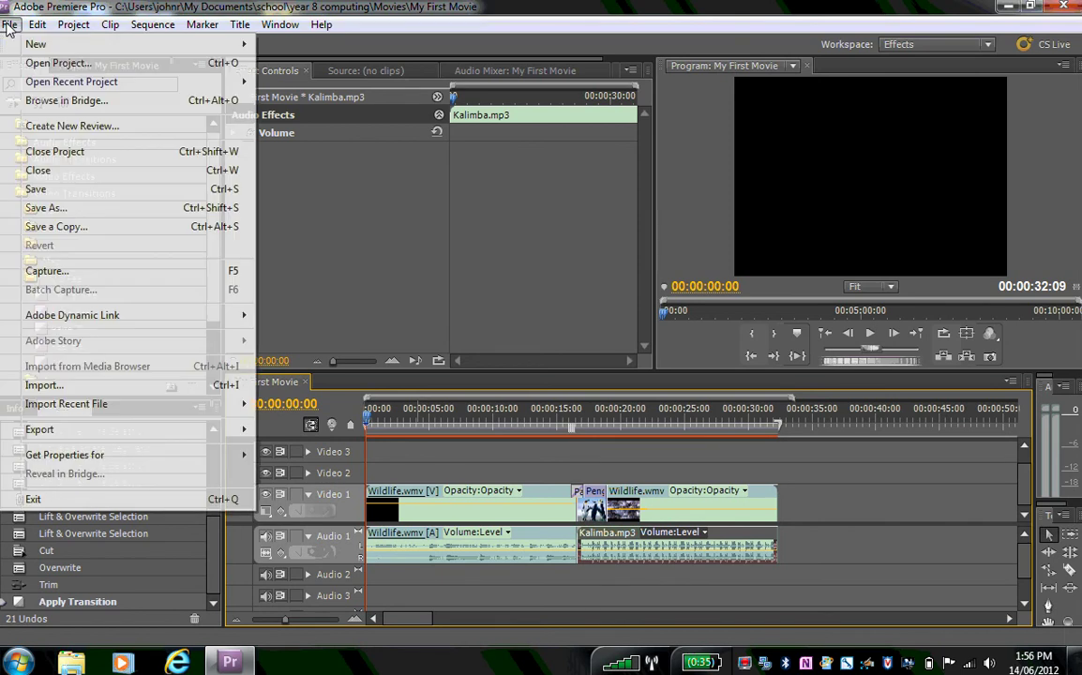
{"action": "mouse_move", "coordinate": [37, 433]}
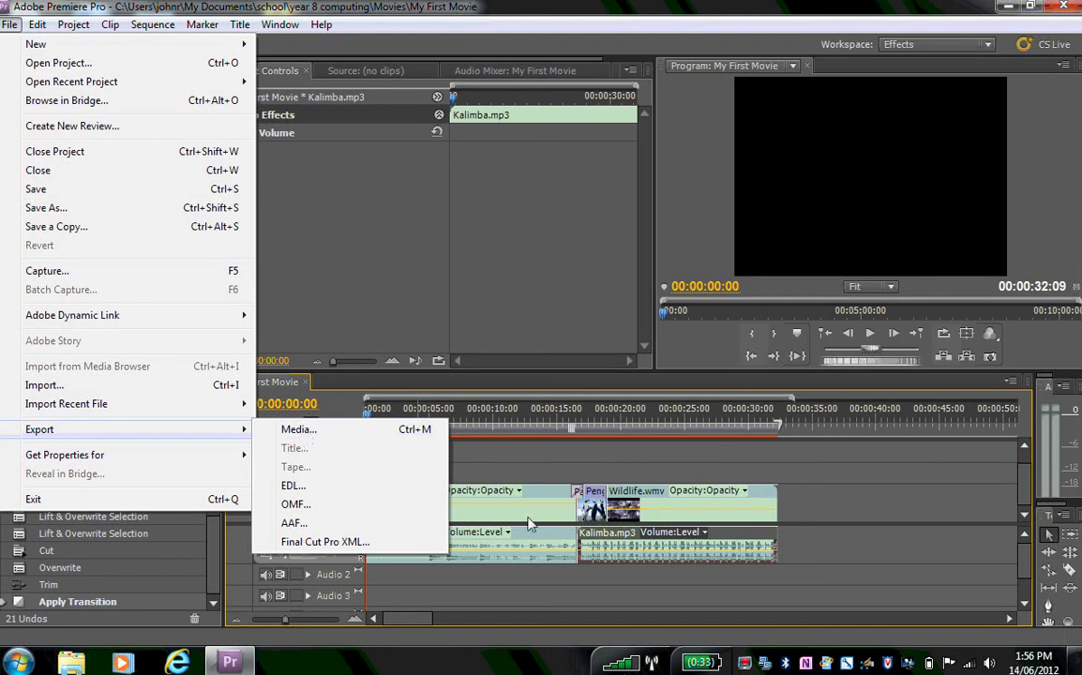
{"action": "left_click", "coordinate": [448, 446]}
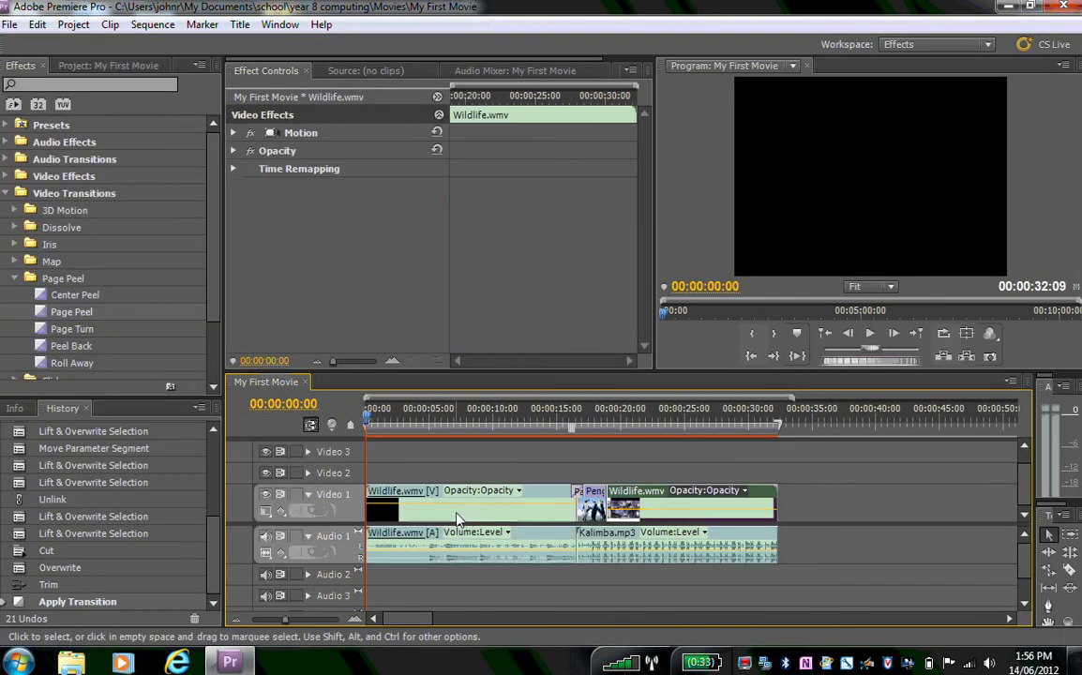
Select the first Wildlife clip on the timeline and export the sequence as the FLV video My First Movie in the Movies folder.
{"action": "left_click", "coordinate": [413, 502]}
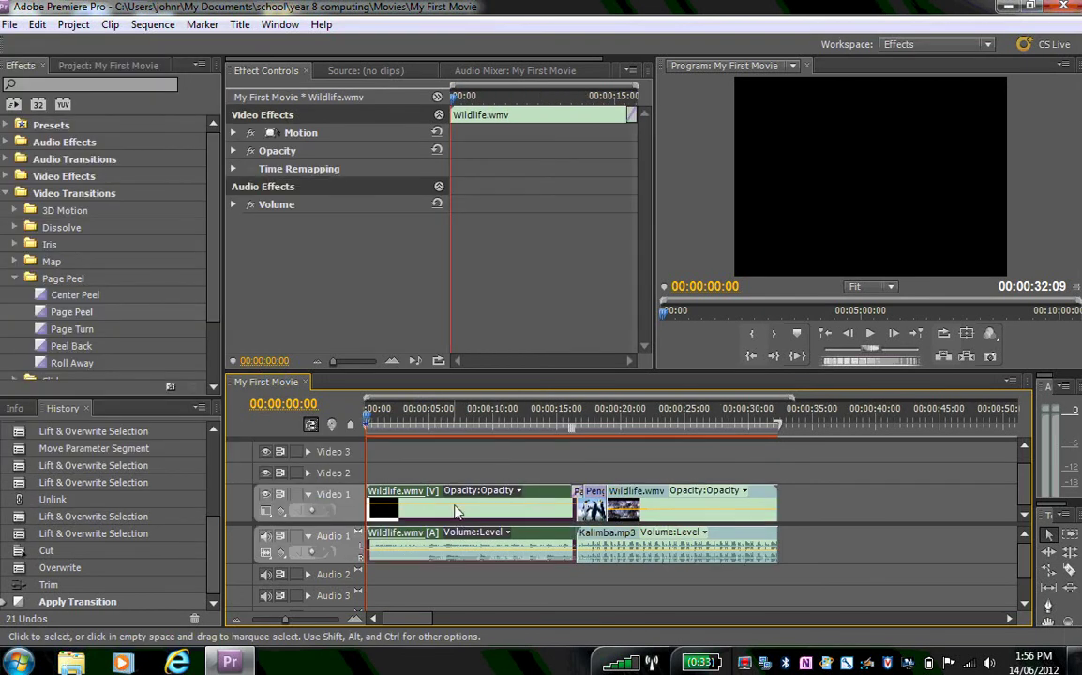
{"action": "left_click", "coordinate": [11, 24]}
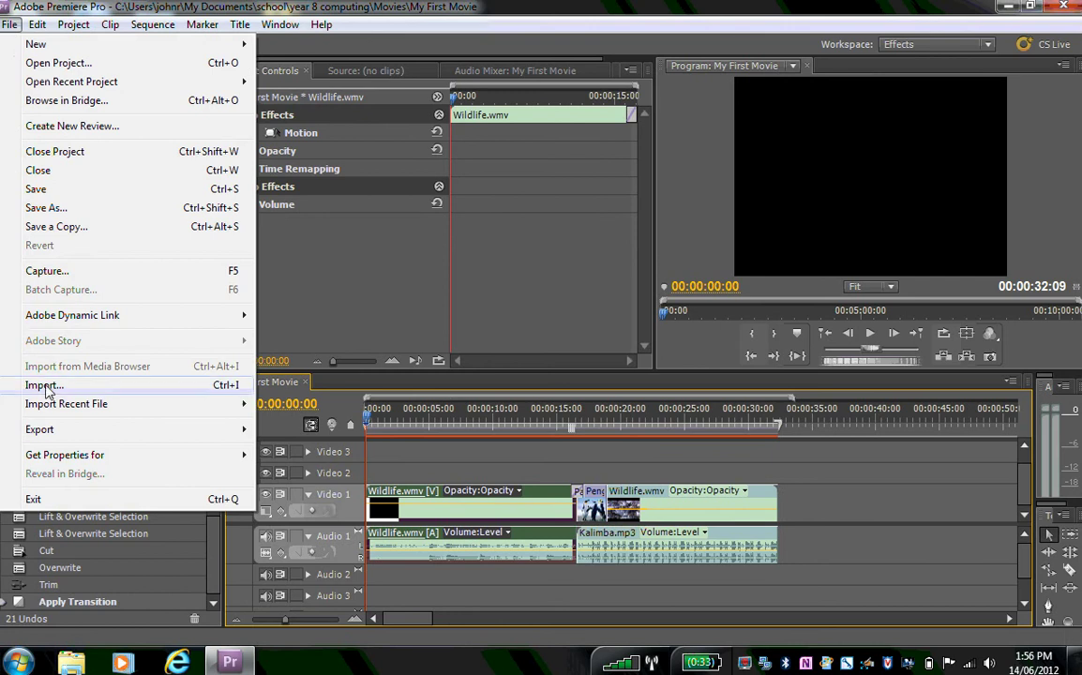
{"action": "mouse_move", "coordinate": [45, 430]}
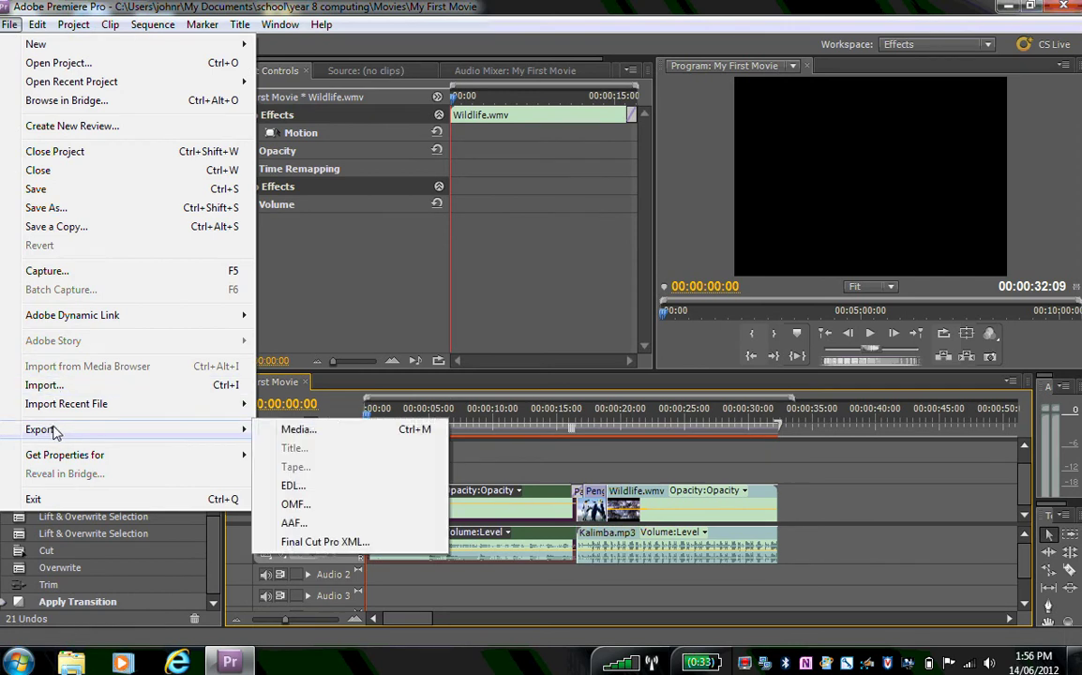
{"action": "left_click", "coordinate": [298, 429]}
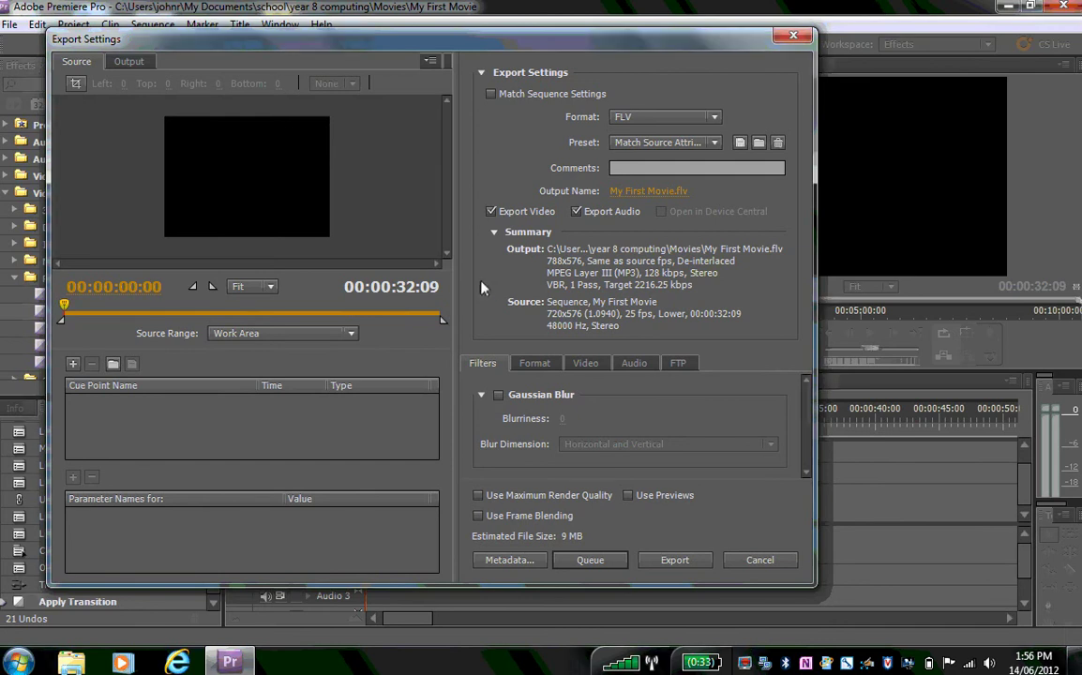
{"action": "left_click", "coordinate": [651, 193]}
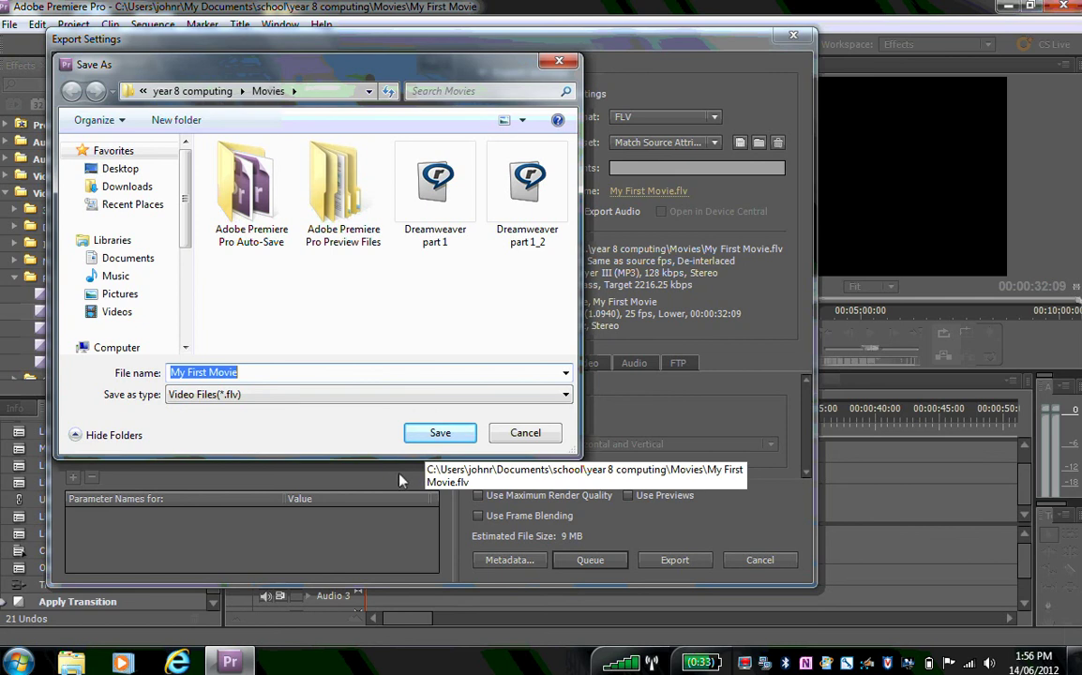
{"action": "left_click", "coordinate": [451, 433]}
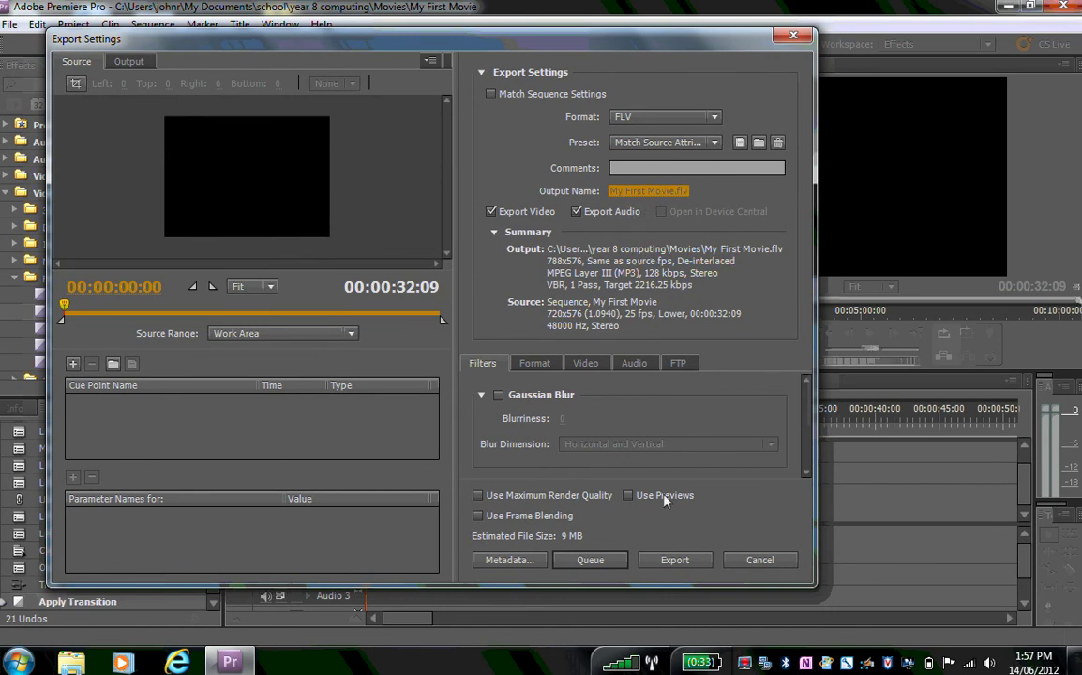
{"action": "left_click", "coordinate": [682, 561]}
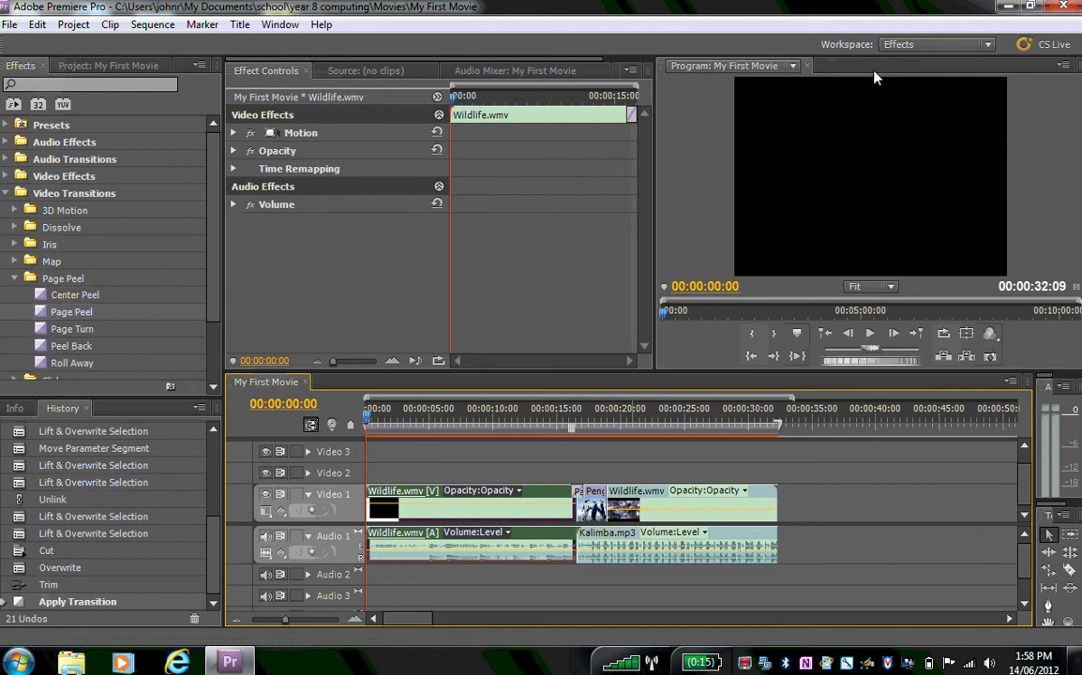
Close Premiere Pro and open the Movies folder under Documents, school, year 8 computing in Windows Explorer.
{"action": "left_click", "coordinate": [1064, 9]}
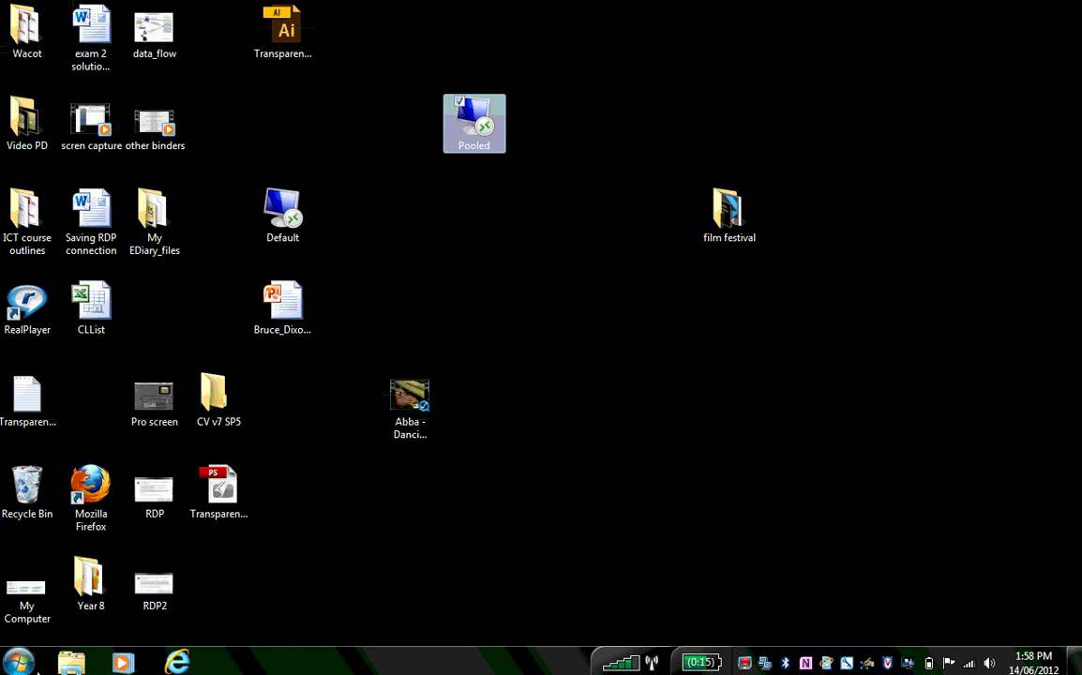
{"action": "left_click", "coordinate": [19, 661]}
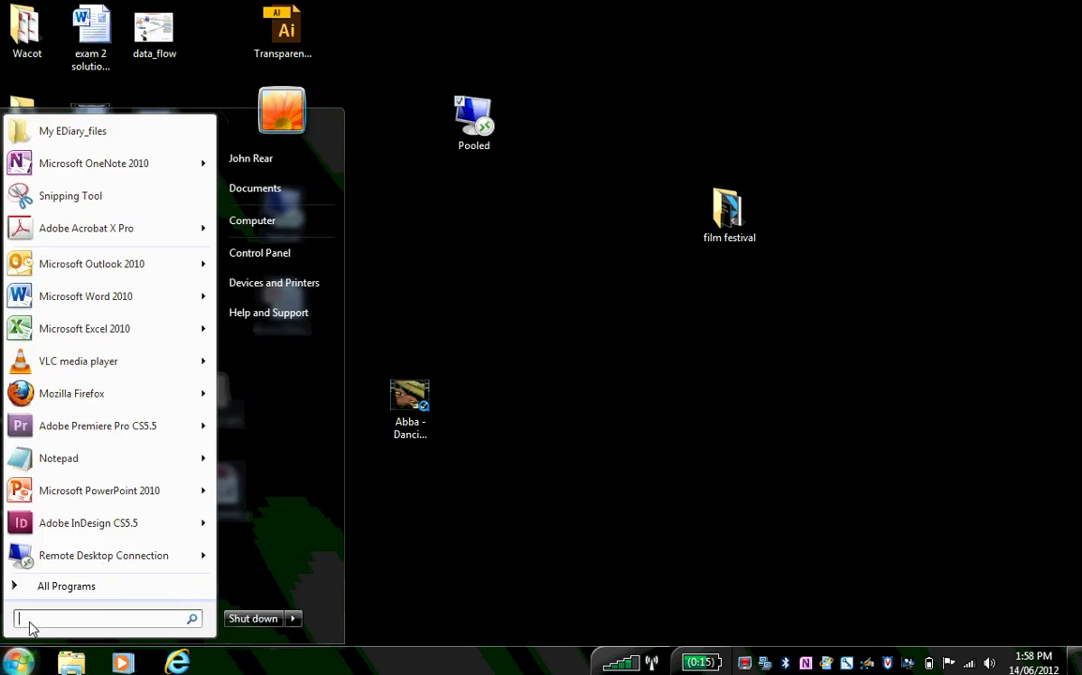
{"action": "left_click", "coordinate": [246, 222]}
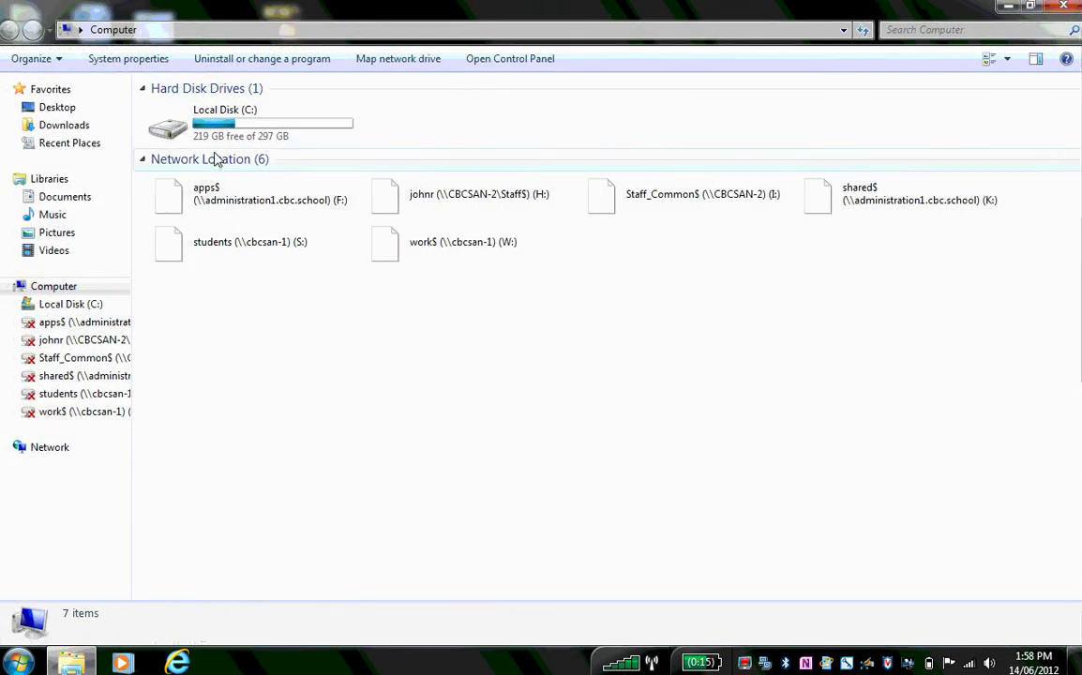
{"action": "left_click", "coordinate": [64, 197]}
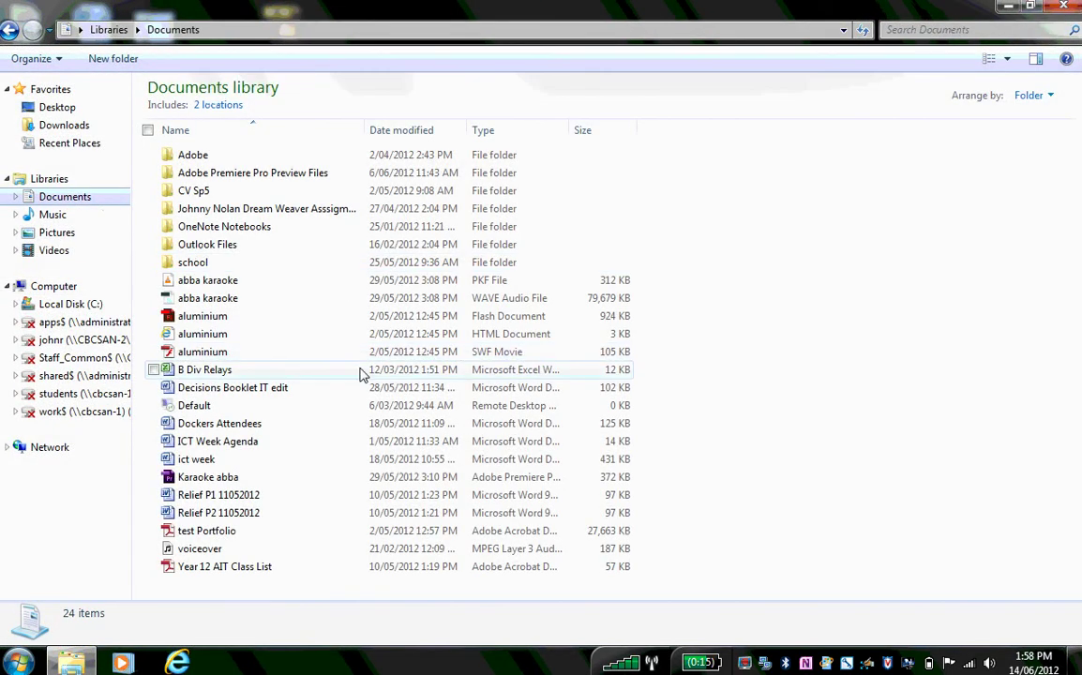
{"action": "double_click", "coordinate": [210, 265]}
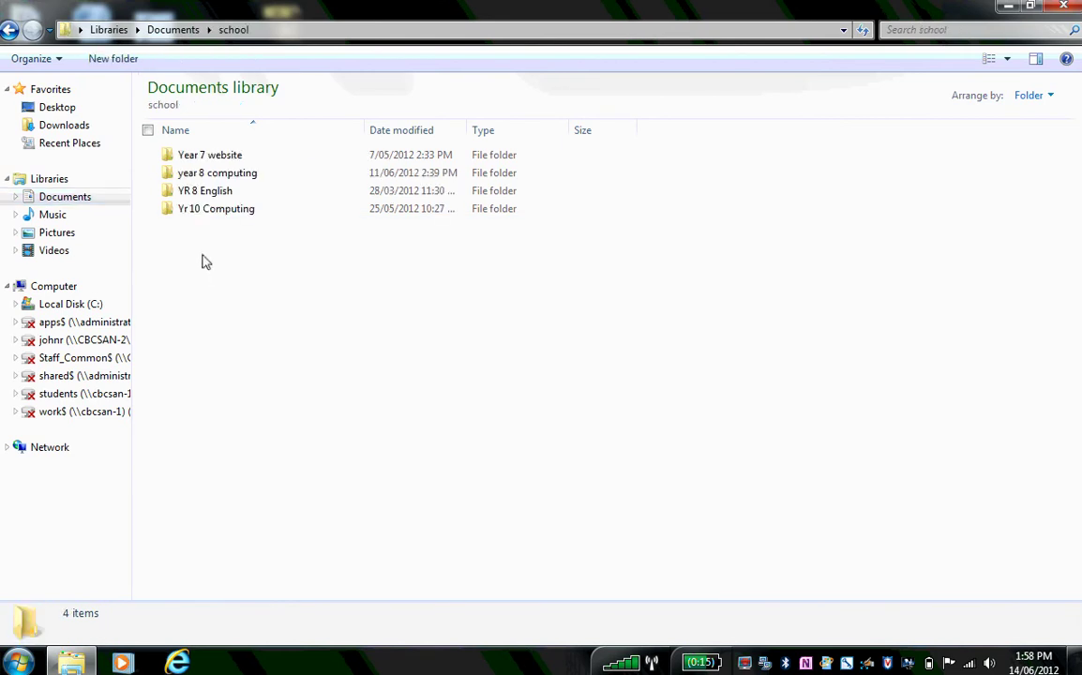
{"action": "double_click", "coordinate": [210, 175]}
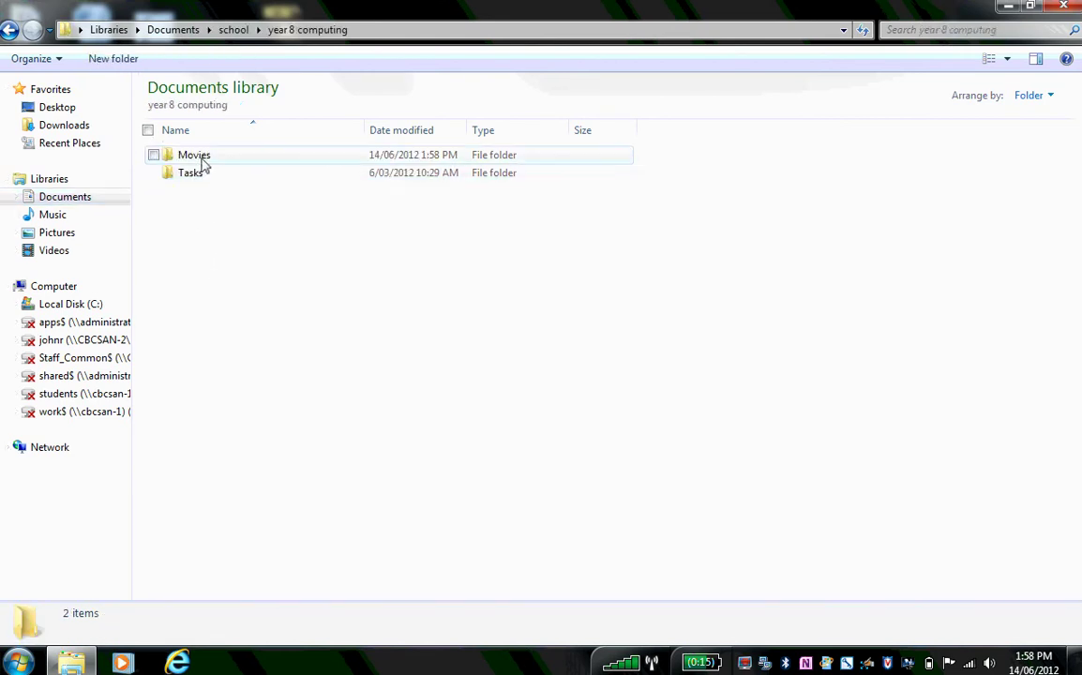
{"action": "double_click", "coordinate": [206, 158]}
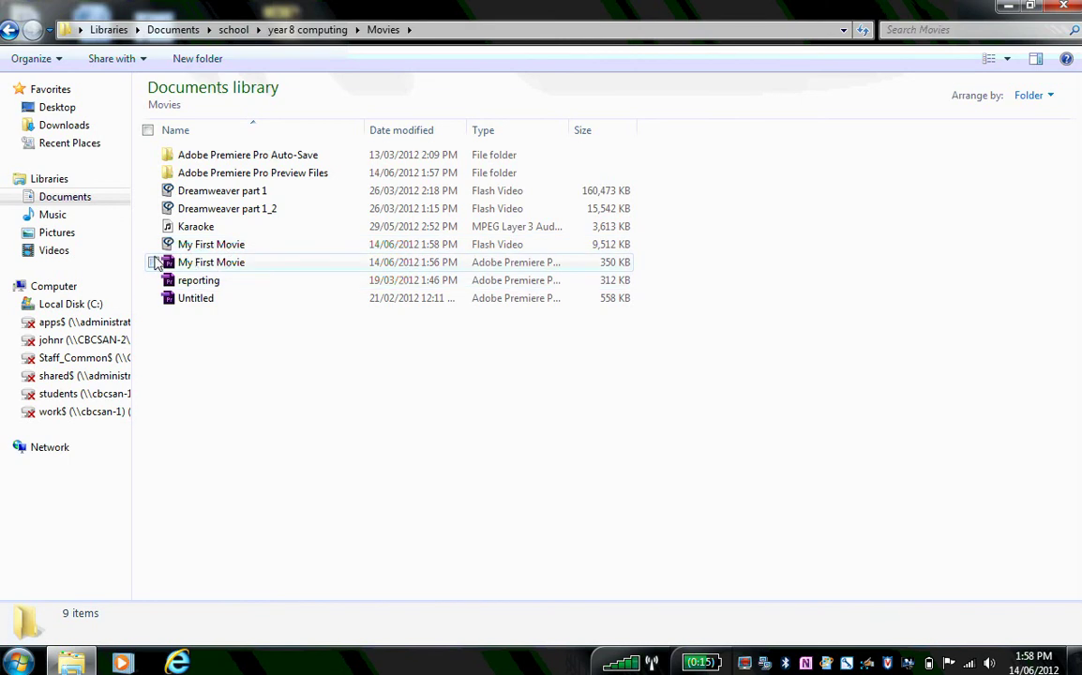
Play the exported My First Movie Flash video in VLC media player and close the player.
{"action": "right_click", "coordinate": [208, 250]}
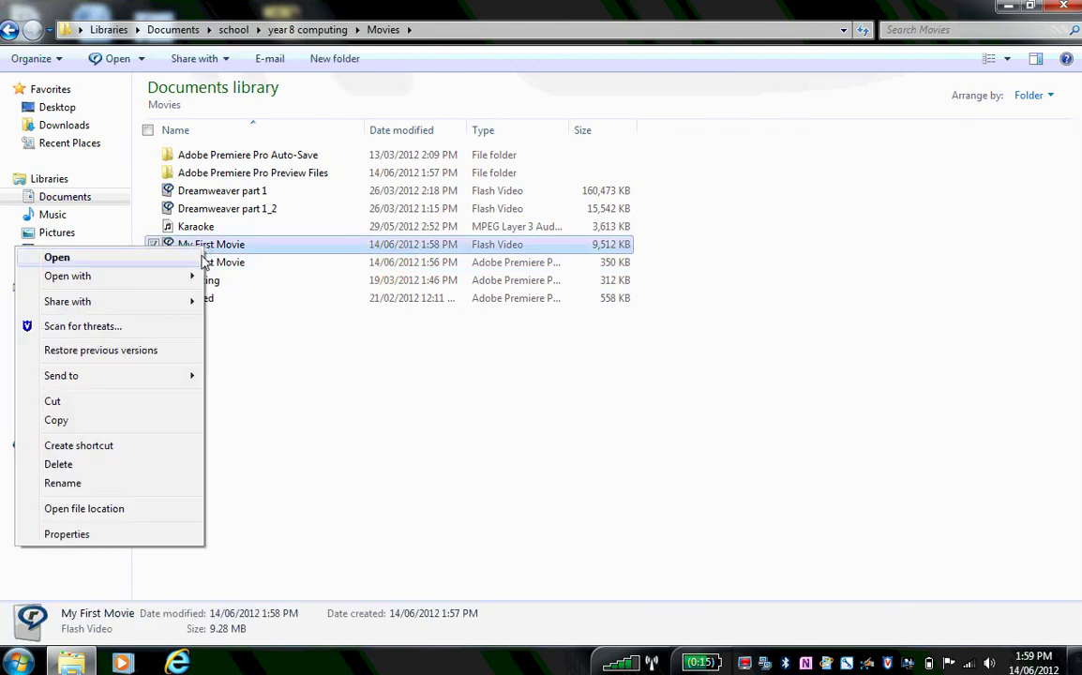
{"action": "mouse_move", "coordinate": [201, 281]}
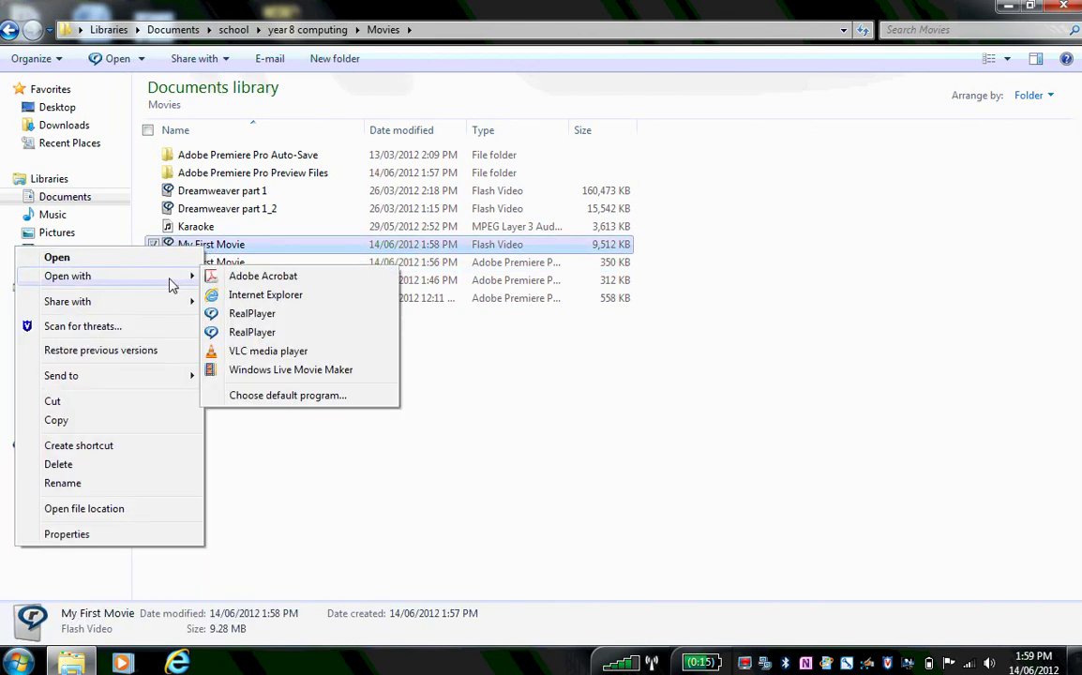
{"action": "left_click", "coordinate": [298, 352]}
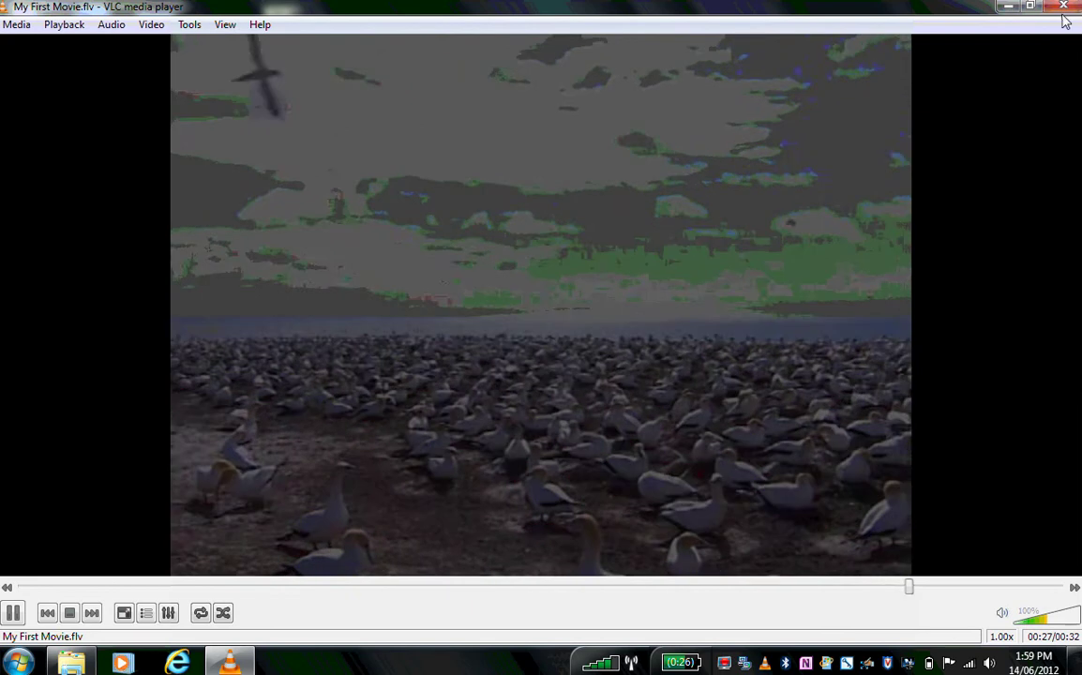
{"action": "left_click", "coordinate": [1063, 8]}
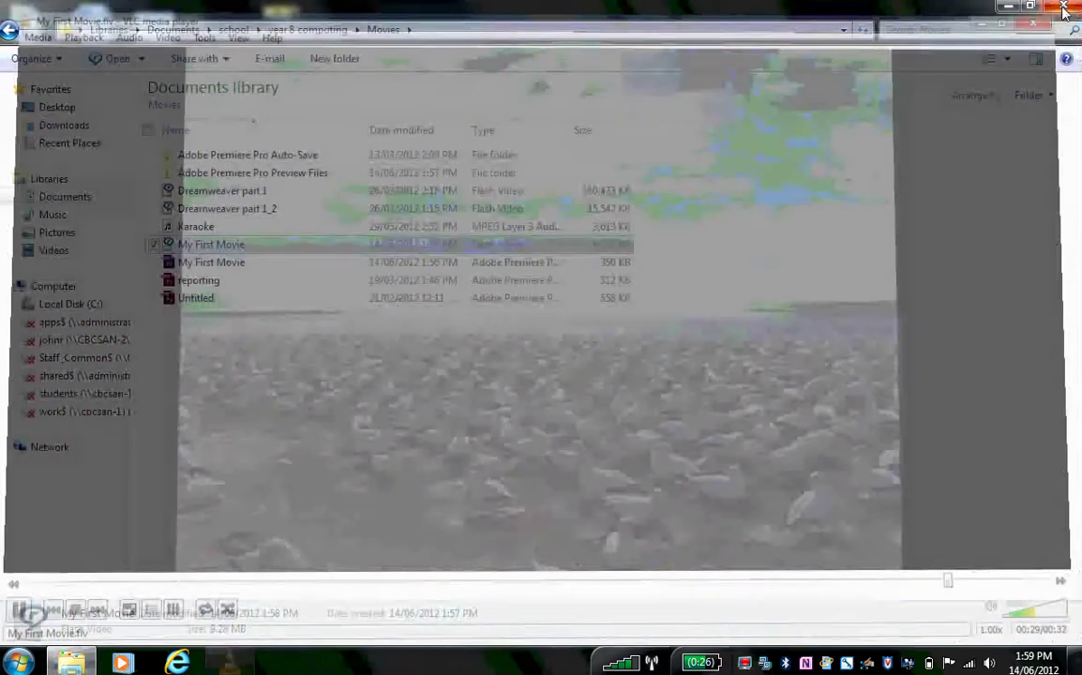